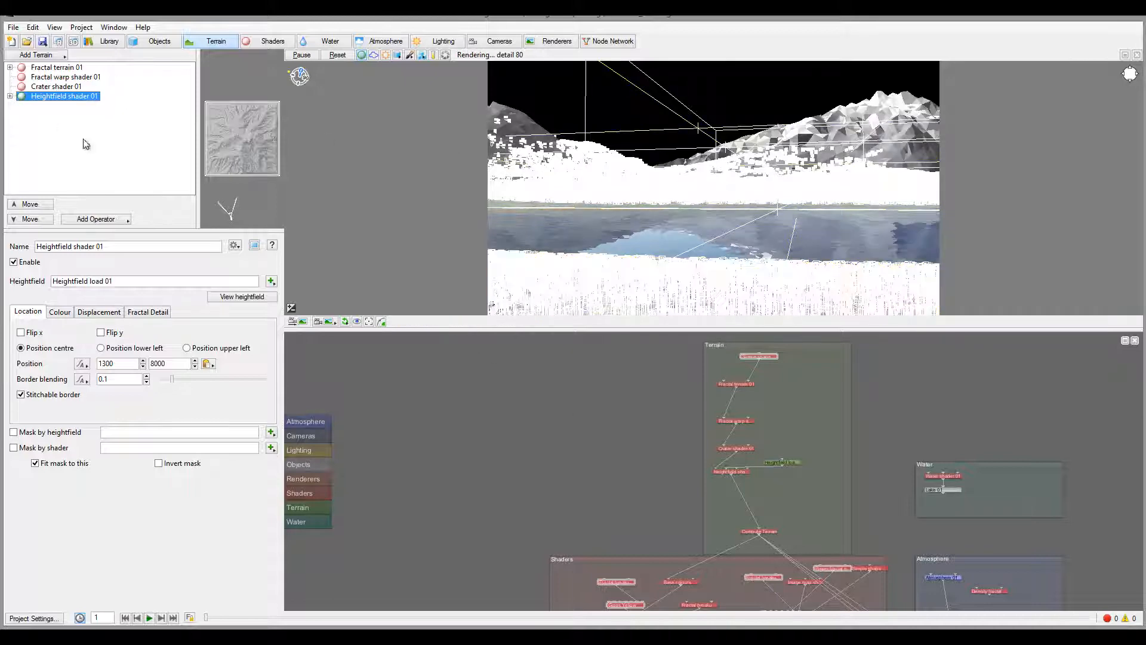
Reposition the Surface layer 01 node within the Shaders group of the node network and disable its Luminous option
left_click(11, 96)
middle_click_drag(690, 523, 553, 411)
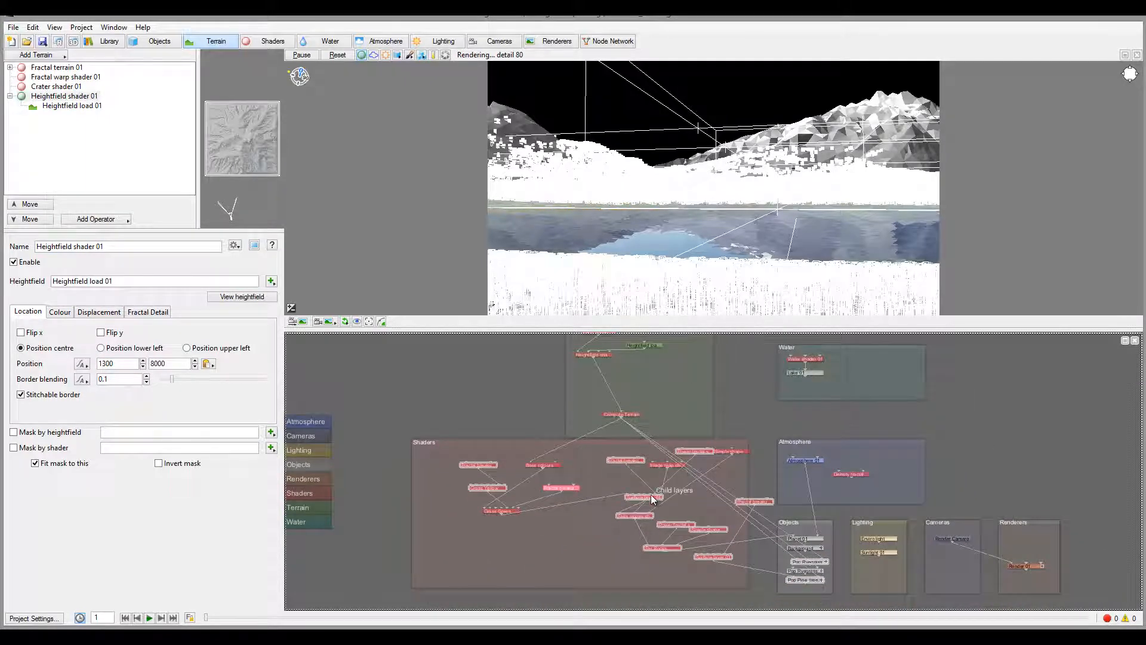
left_click_drag(652, 499, 620, 489)
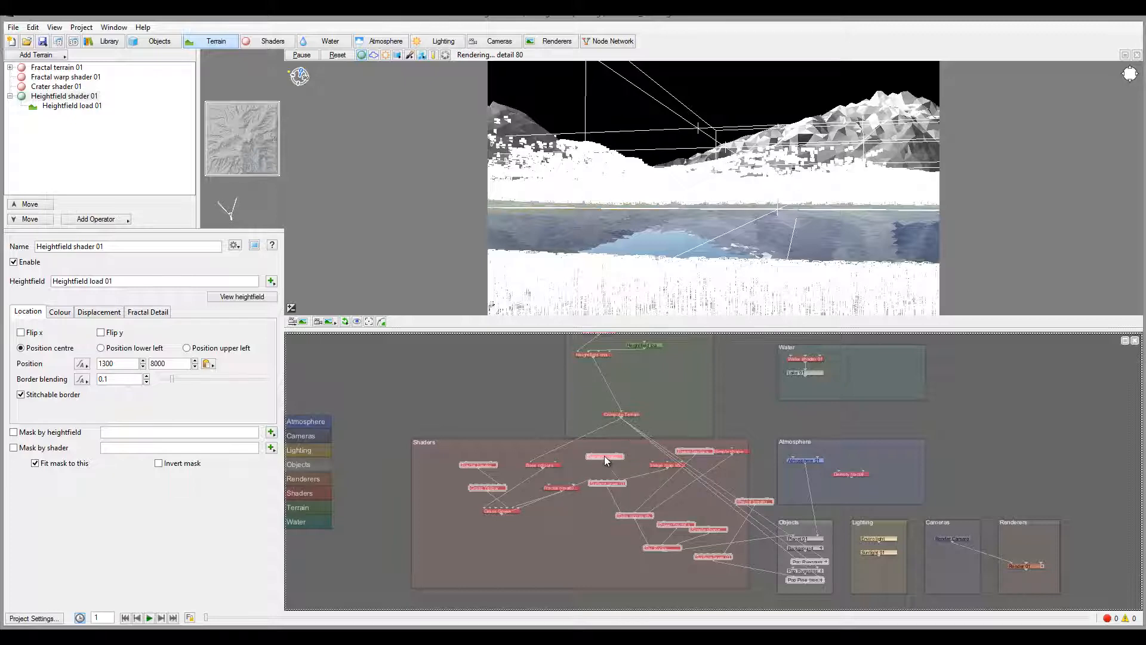
double_click(608, 485)
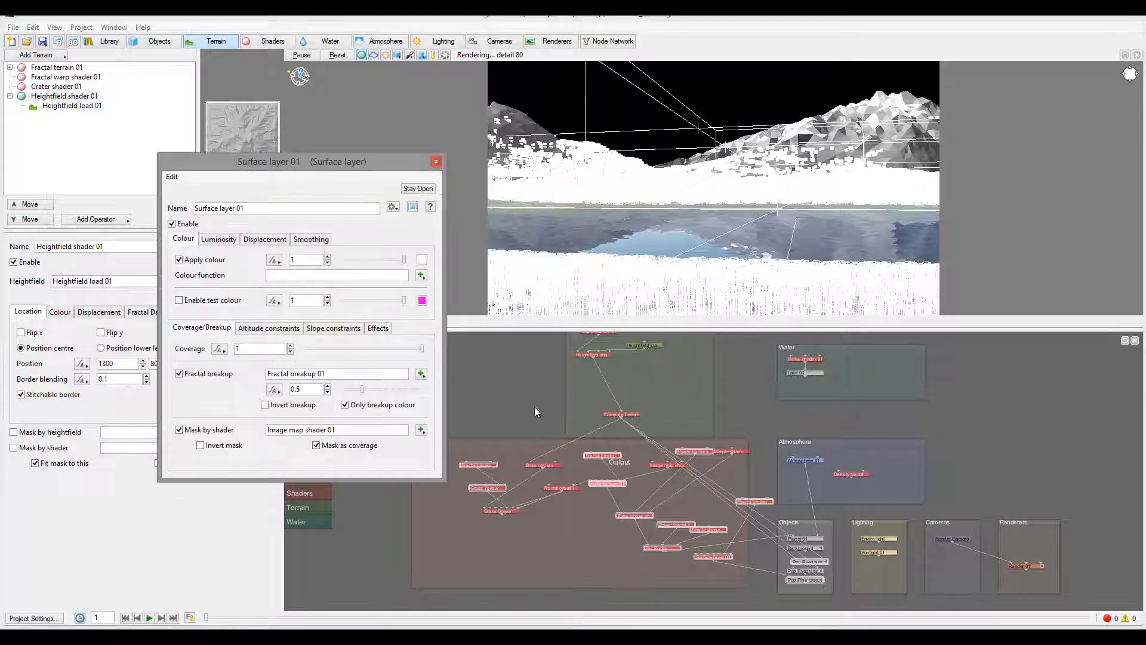
left_click(221, 238)
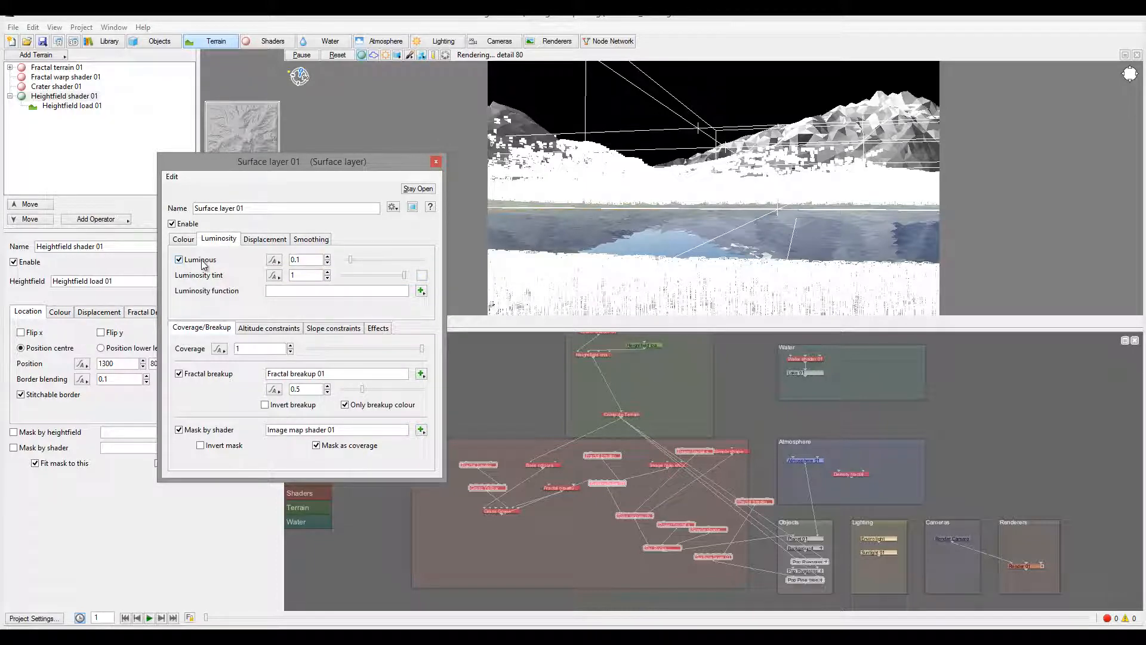
left_click(201, 260)
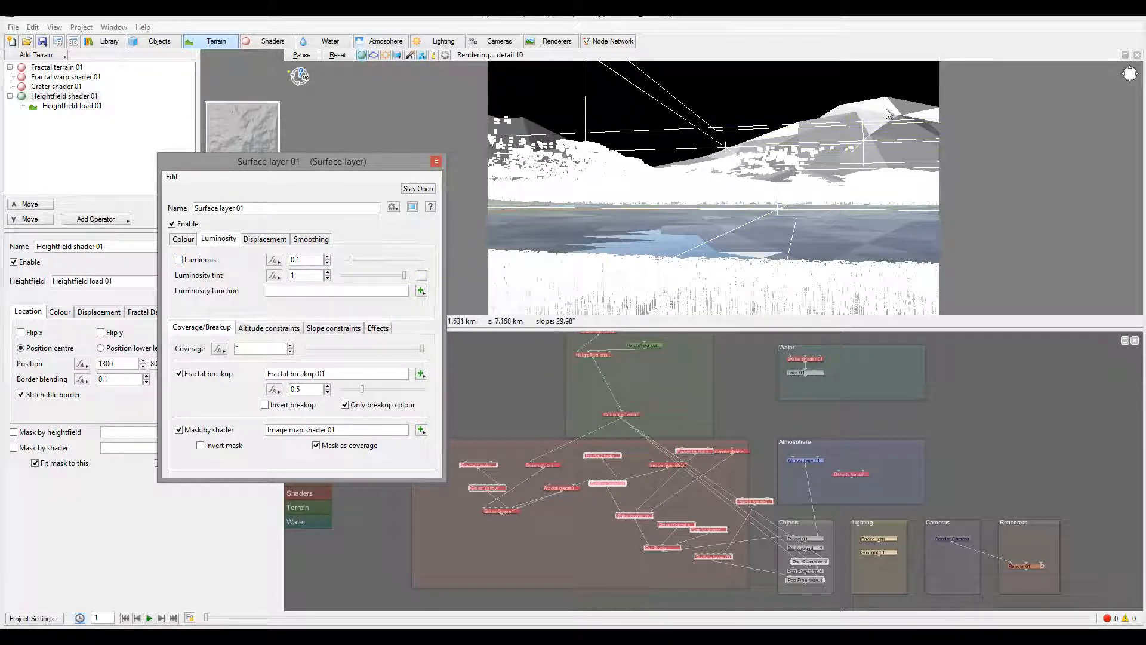
left_click(447, 178)
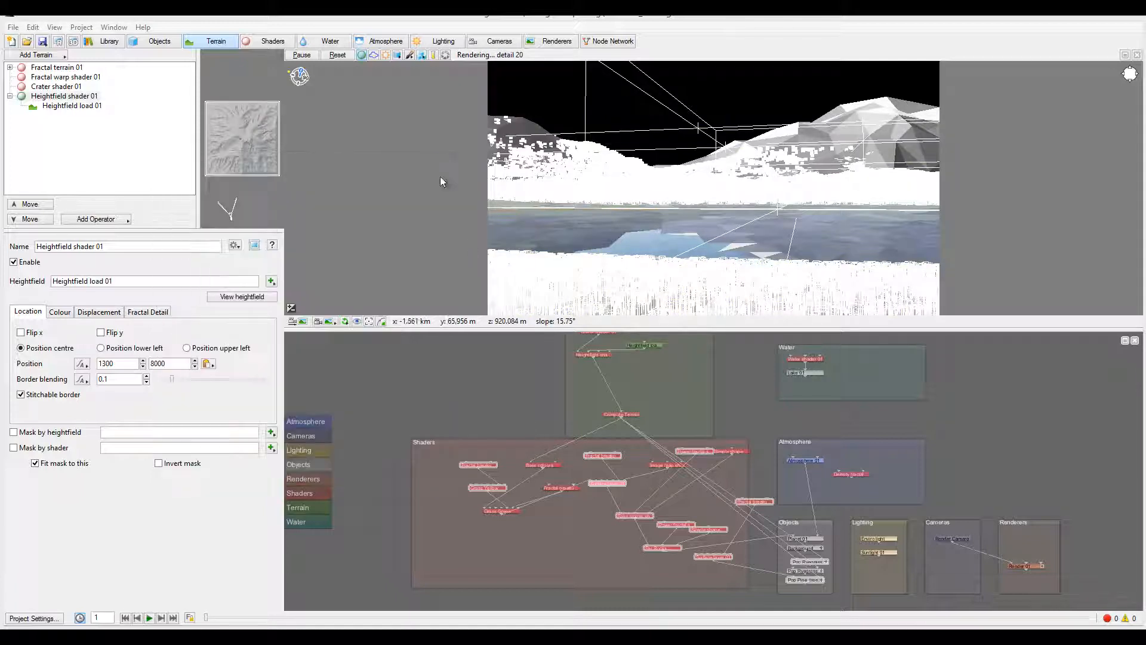
Rename the Surface layer 01 shader as Snow
left_click(605, 486)
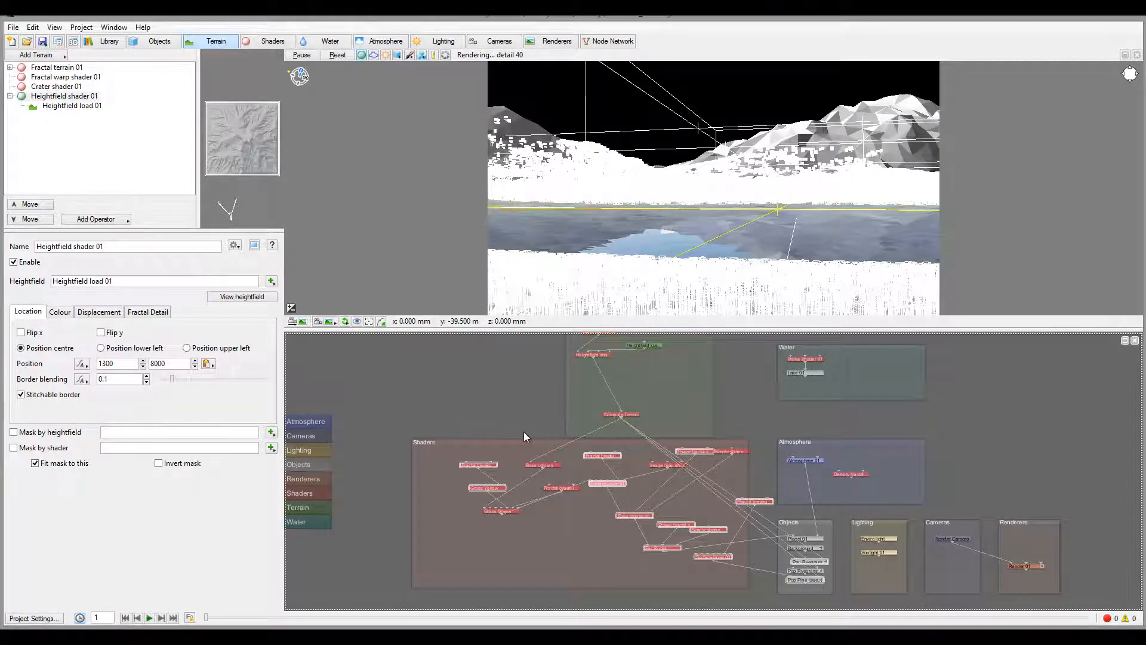
double_click(602, 482)
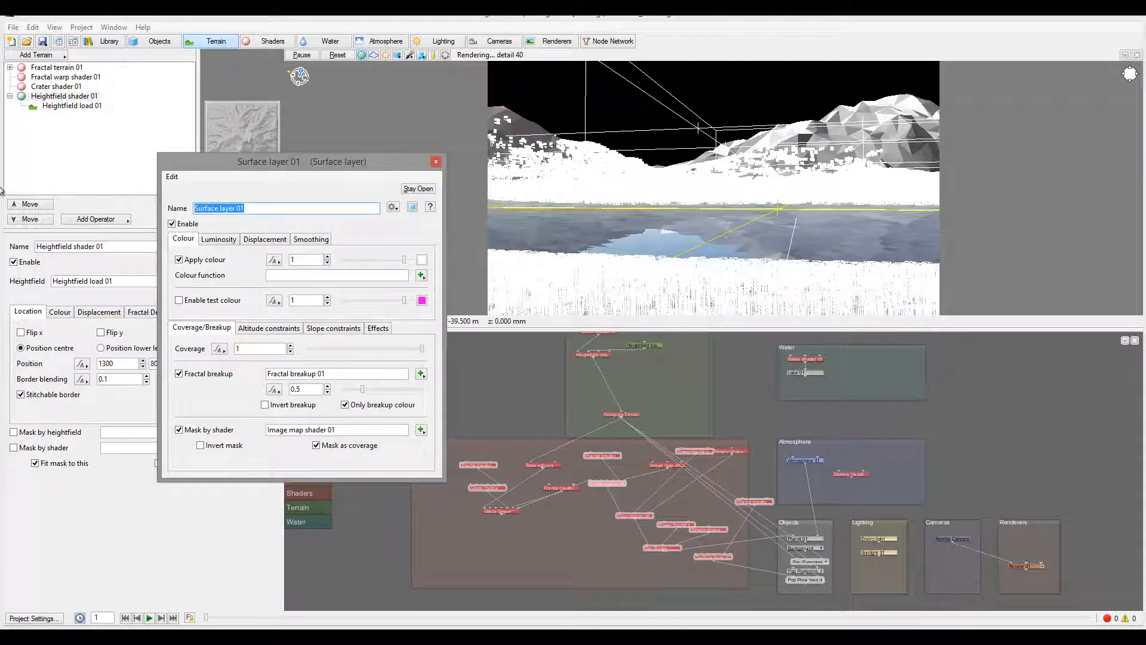
type("Snow")
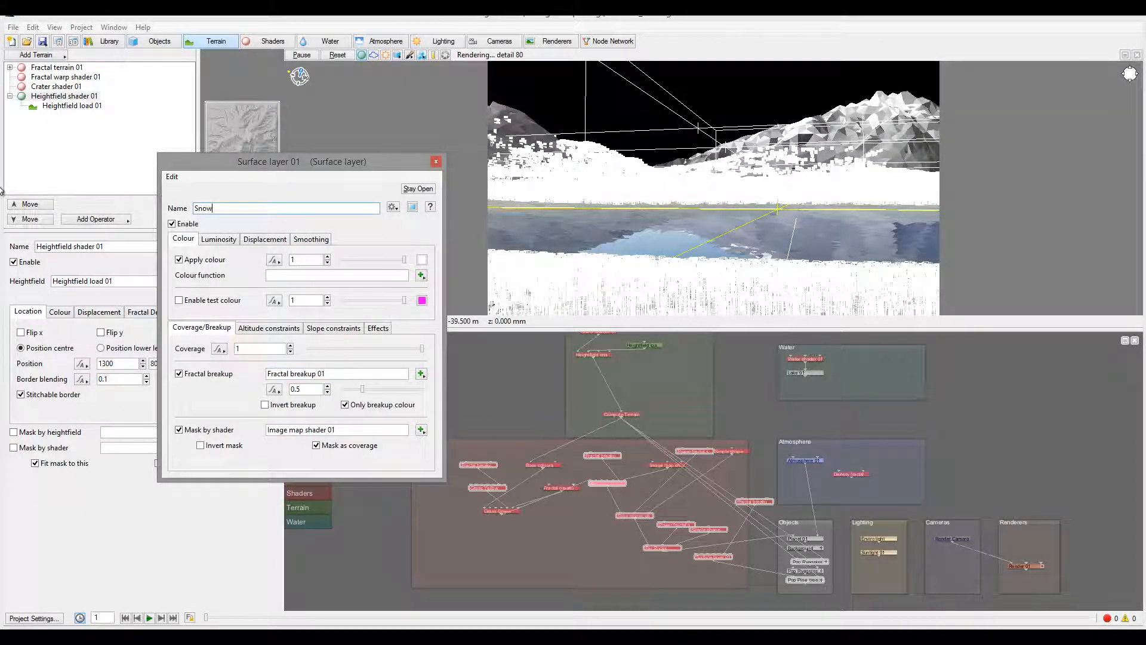
left_click(436, 161)
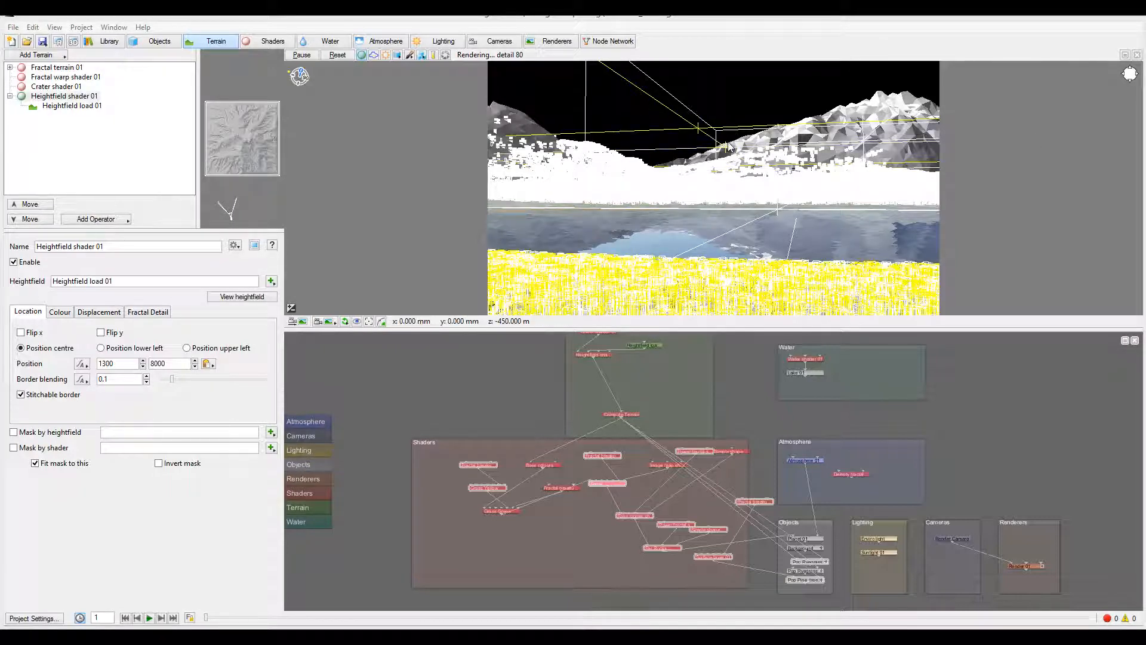
Set the Sunlight 01 light's heading to 299.25 and its elevation to 15.75
left_click(436, 42)
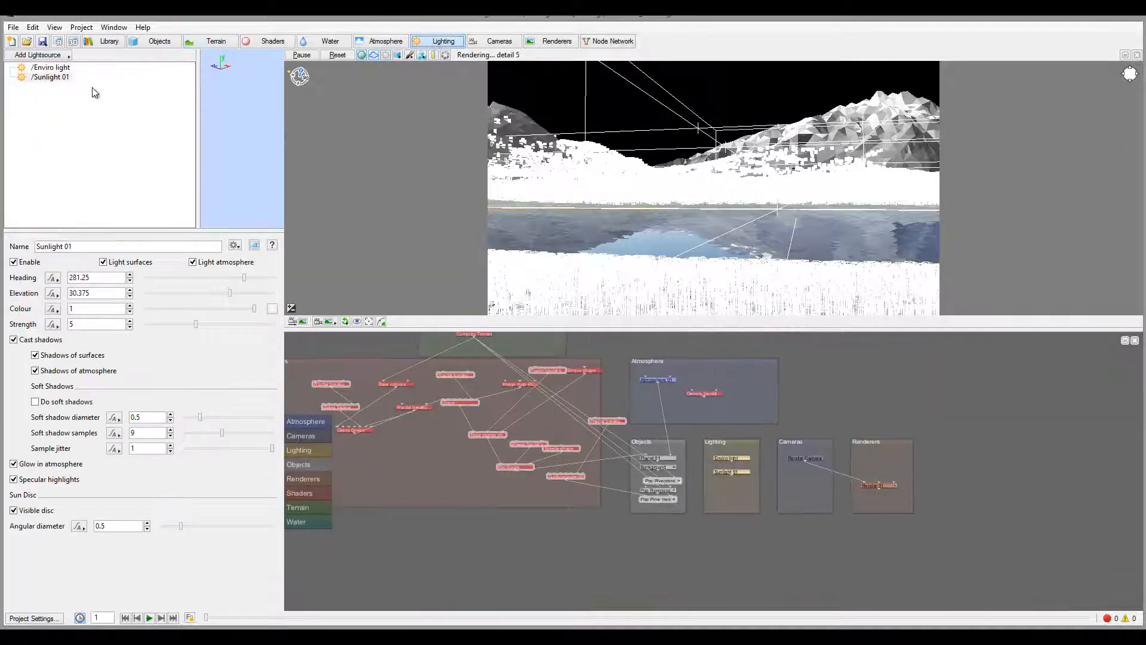
left_click(43, 77)
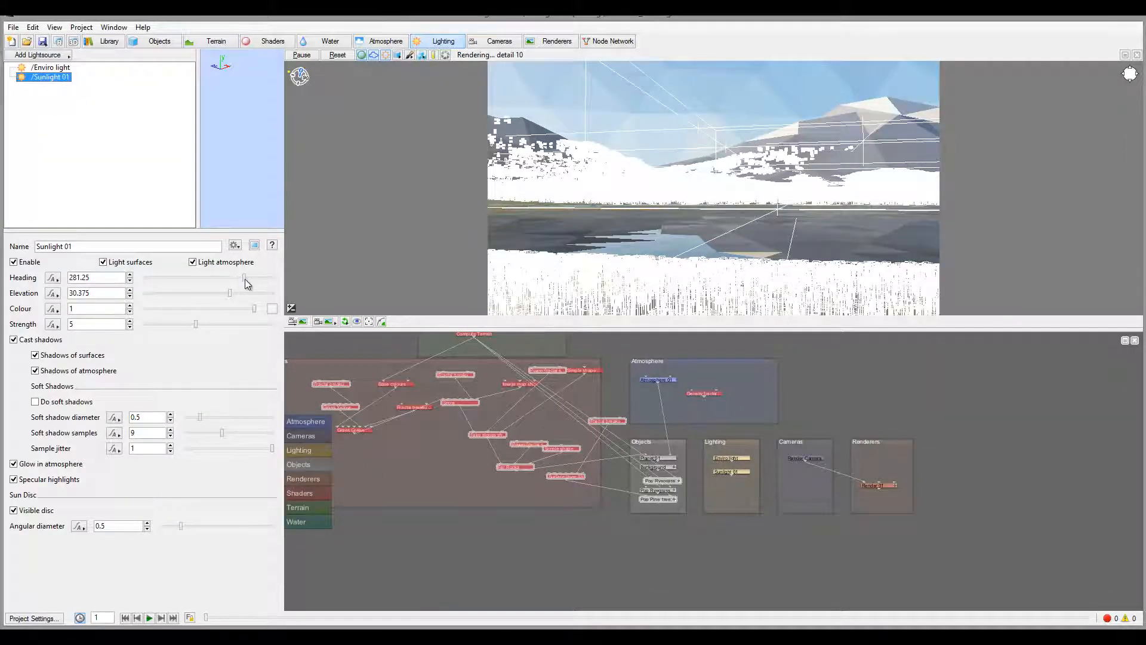
left_click_drag(244, 279, 253, 279)
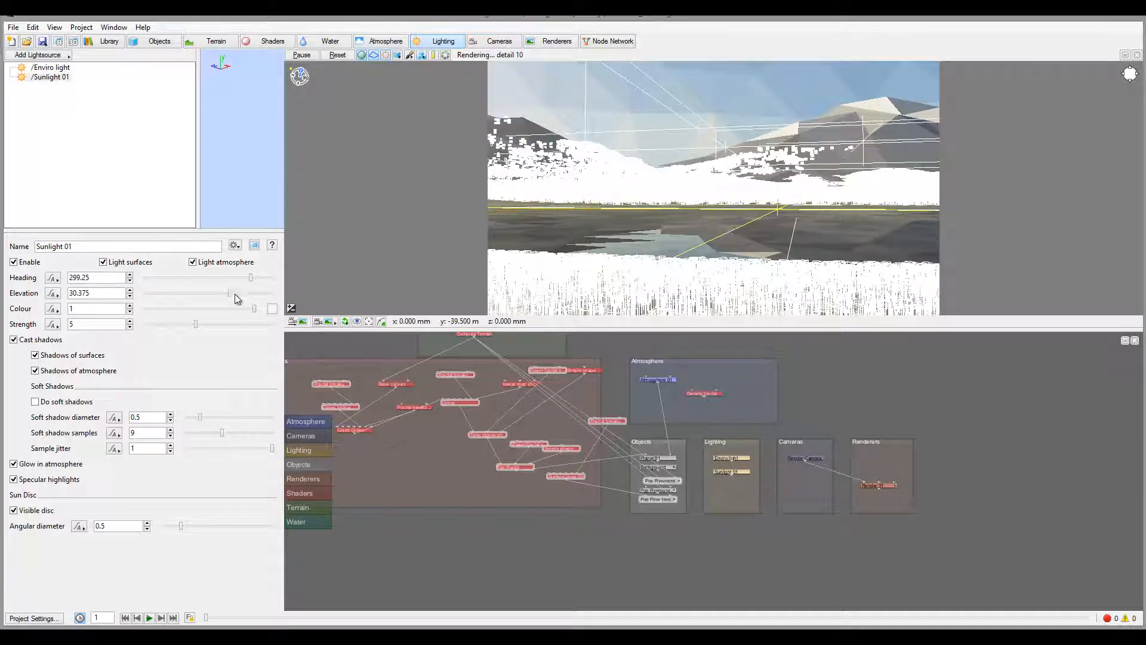
left_click_drag(228, 292, 221, 292)
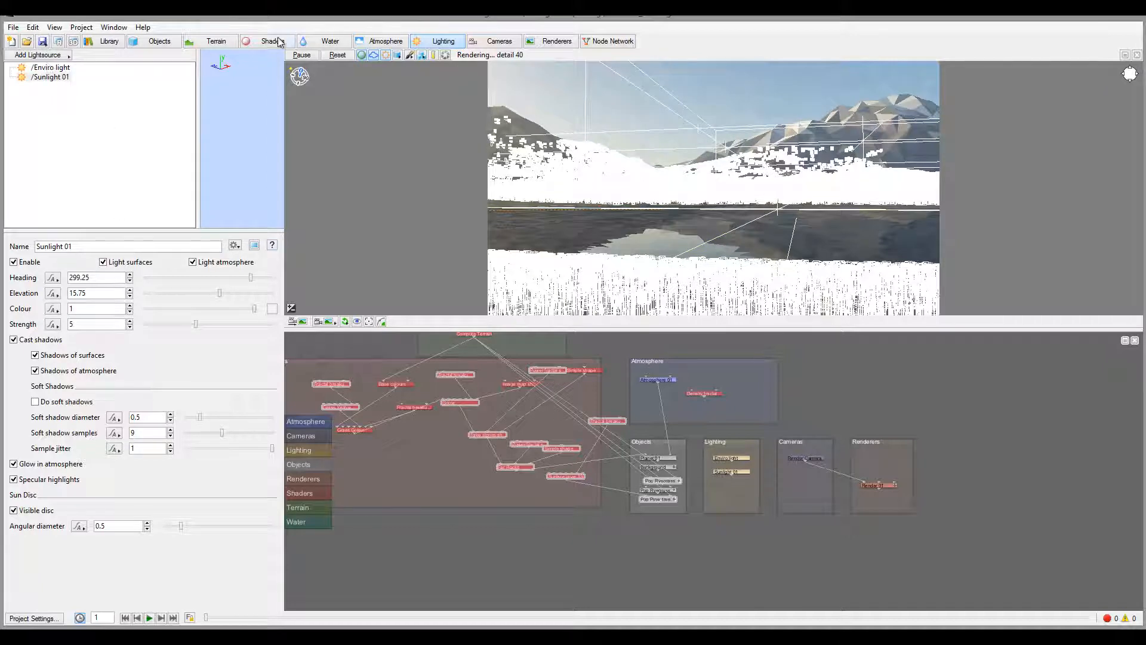
Add an altocumulus cloud layer with edge sharpness 0.239466, cloud density 0.005625 and coverage adjust 0.825
left_click(382, 40)
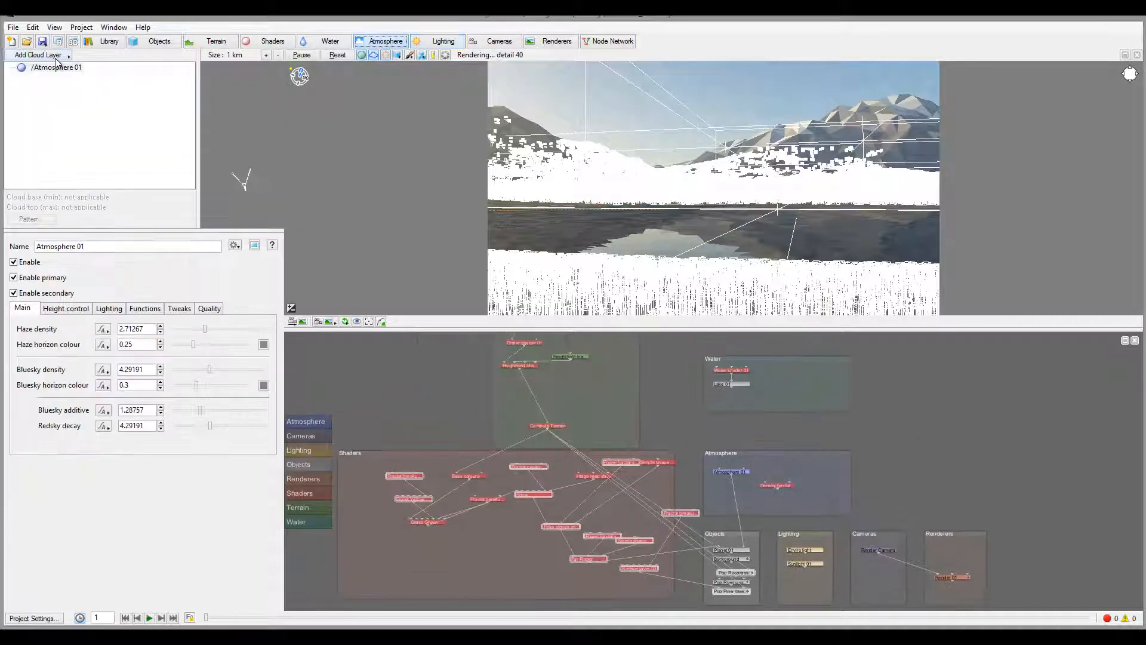
left_click(56, 55)
left_click(128, 87)
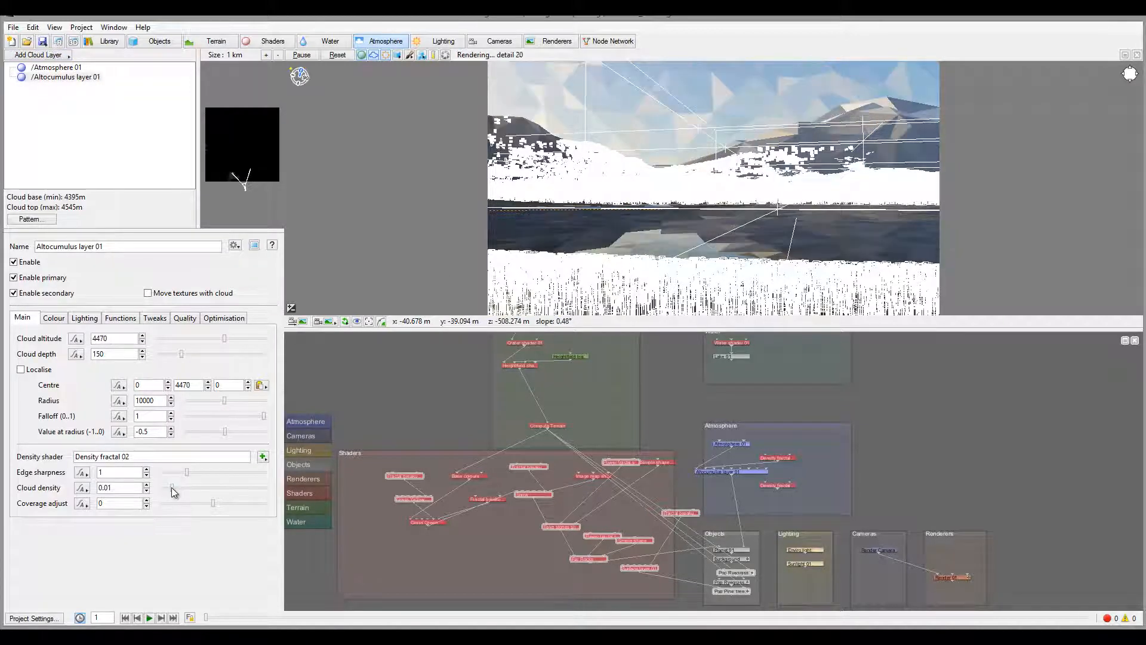
left_click_drag(170, 488, 235, 507)
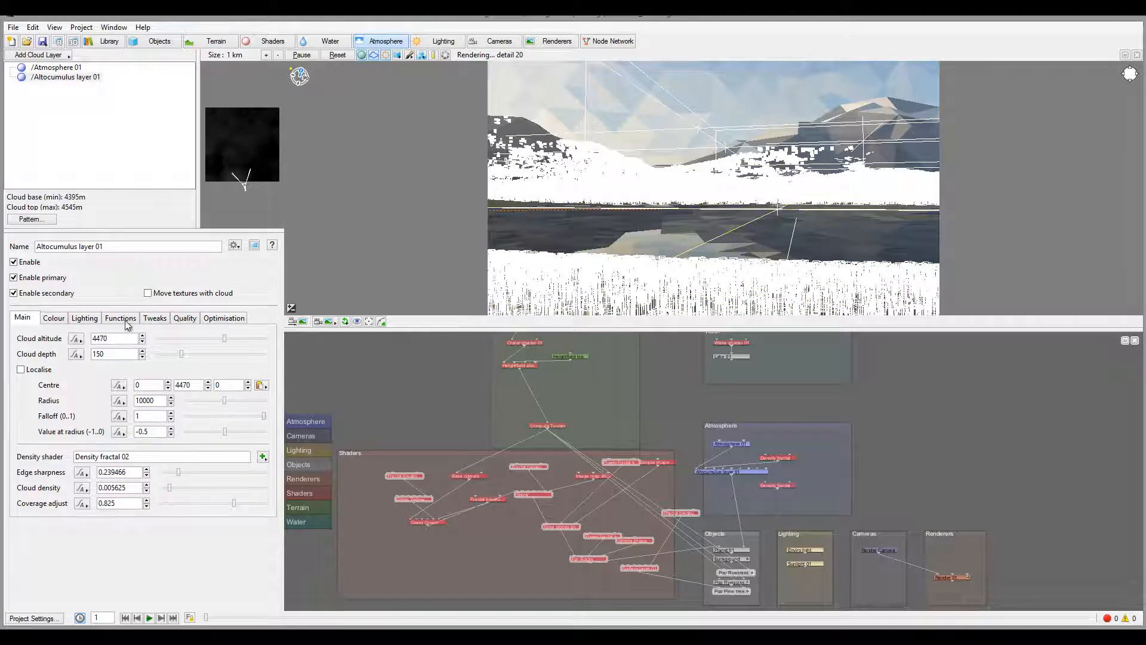
left_click(60, 320)
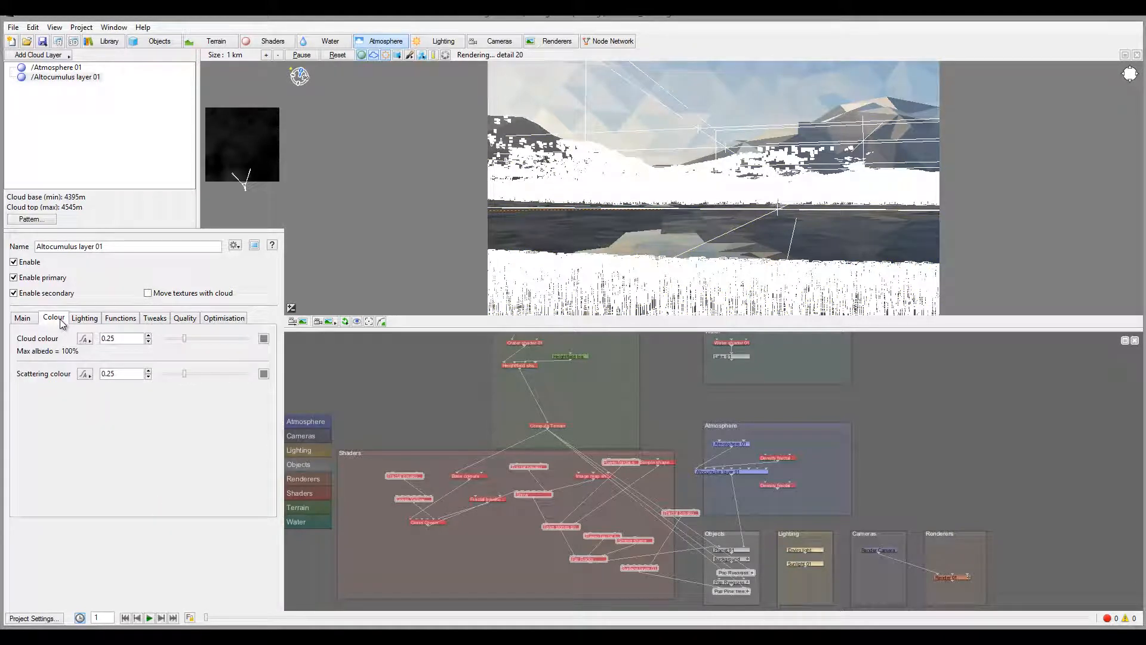
Set Atmosphere 01's bluesky density to 5.83283, bluesky density colour to 0.9393 and redsky decay colour to 0.85625
left_click(71, 69)
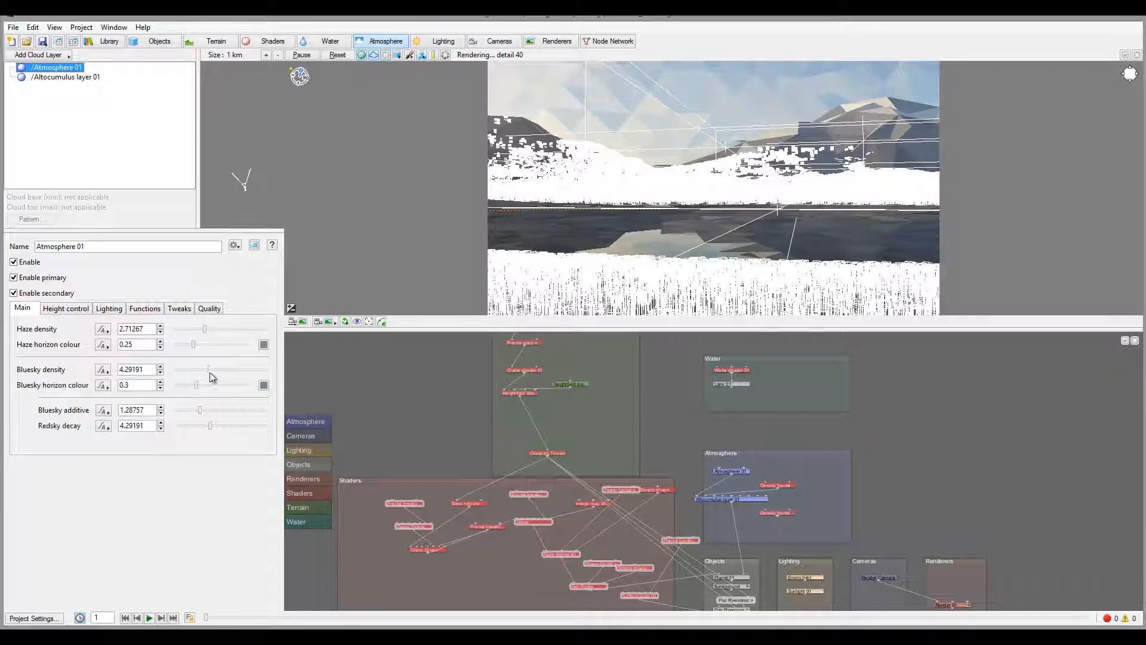
left_click_drag(209, 368, 214, 371)
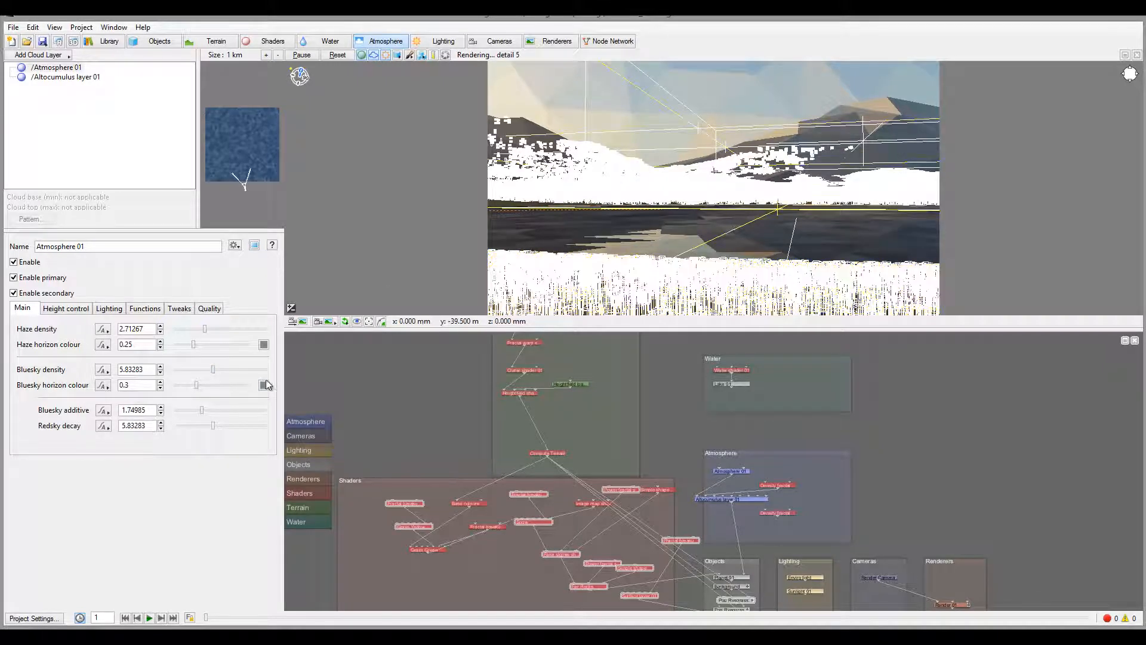
left_click(177, 308)
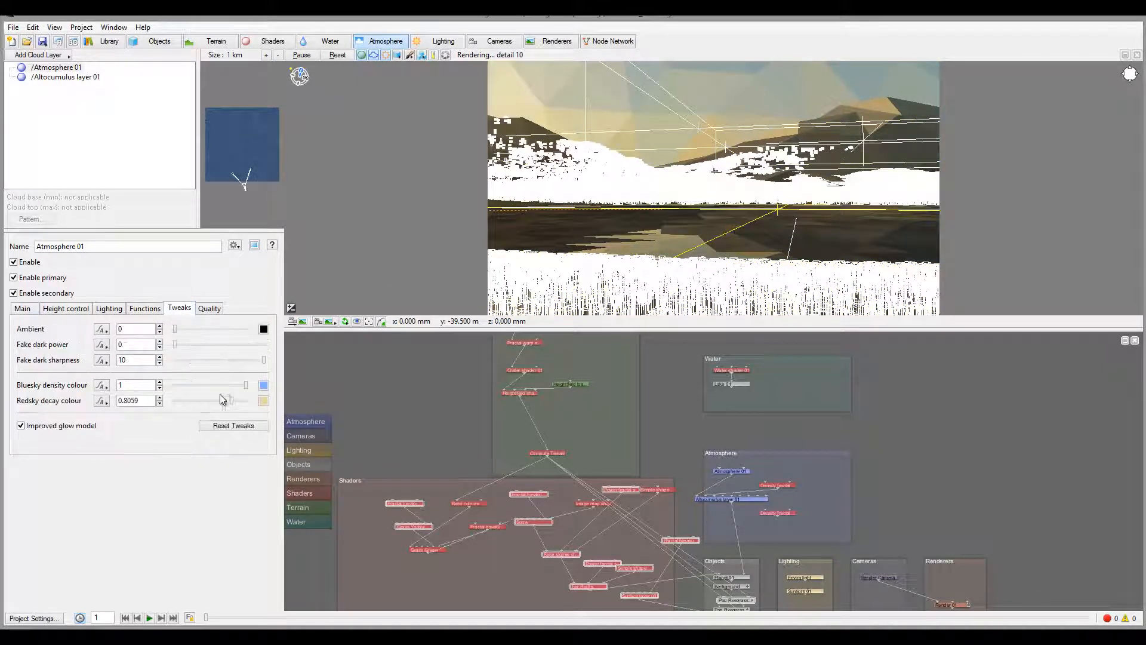
left_click_drag(232, 402, 236, 401)
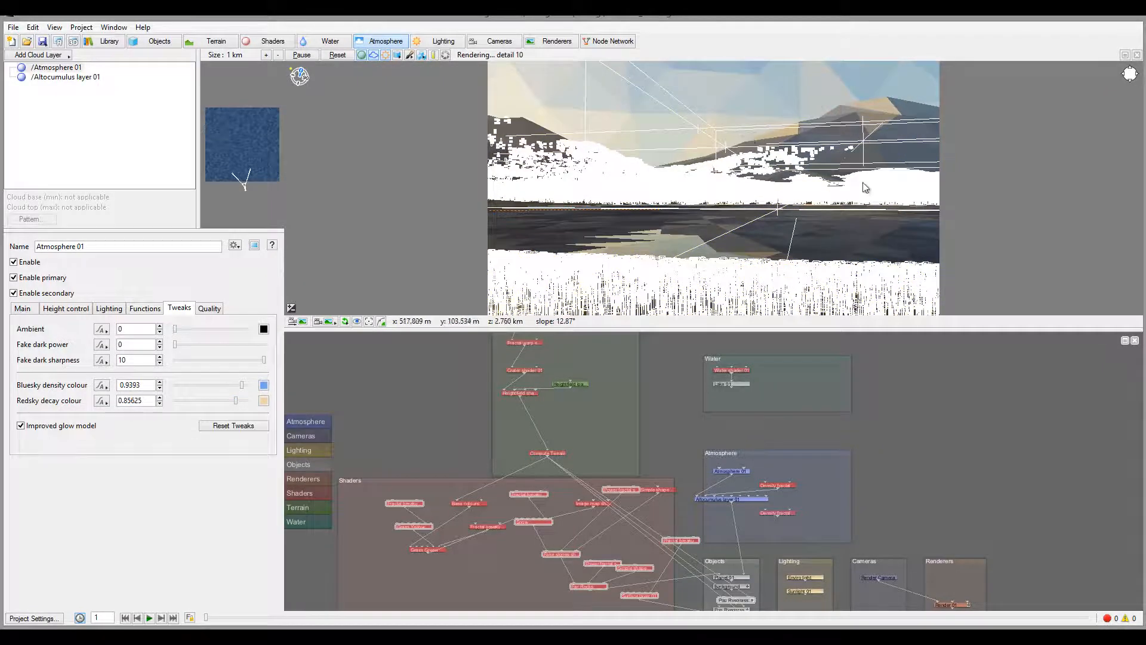
Review the rendered image of the lake scene and lower Atmosphere 01's haze density to 0.583659
left_click(57, 40)
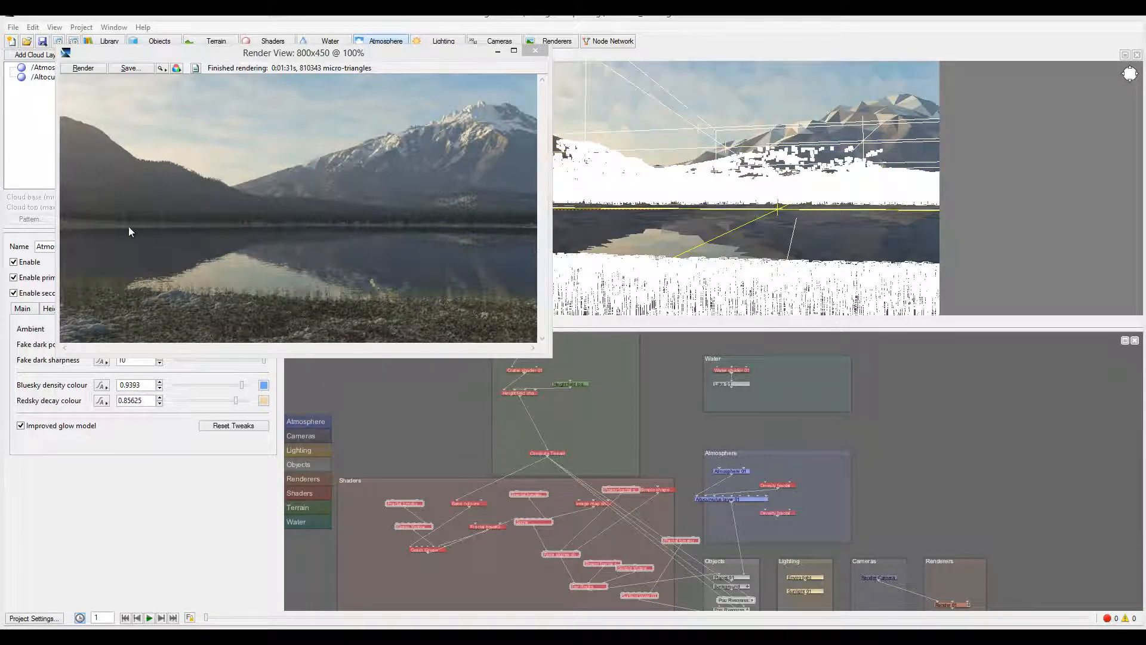
left_click(535, 50)
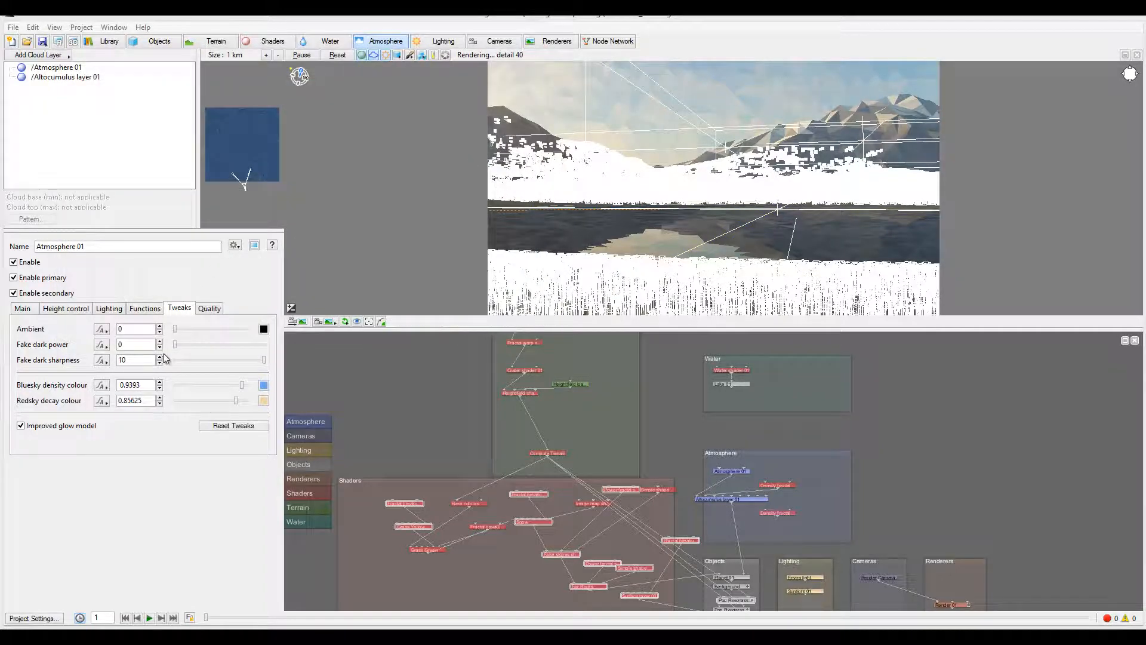
left_click(24, 308)
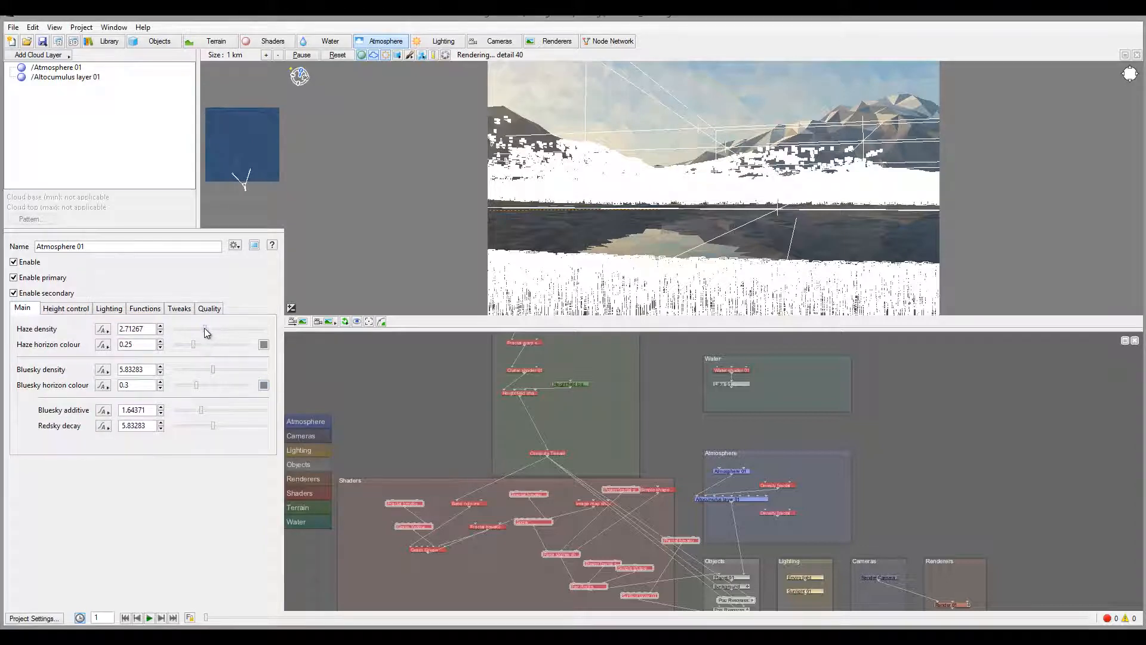
left_click_drag(205, 328, 198, 329)
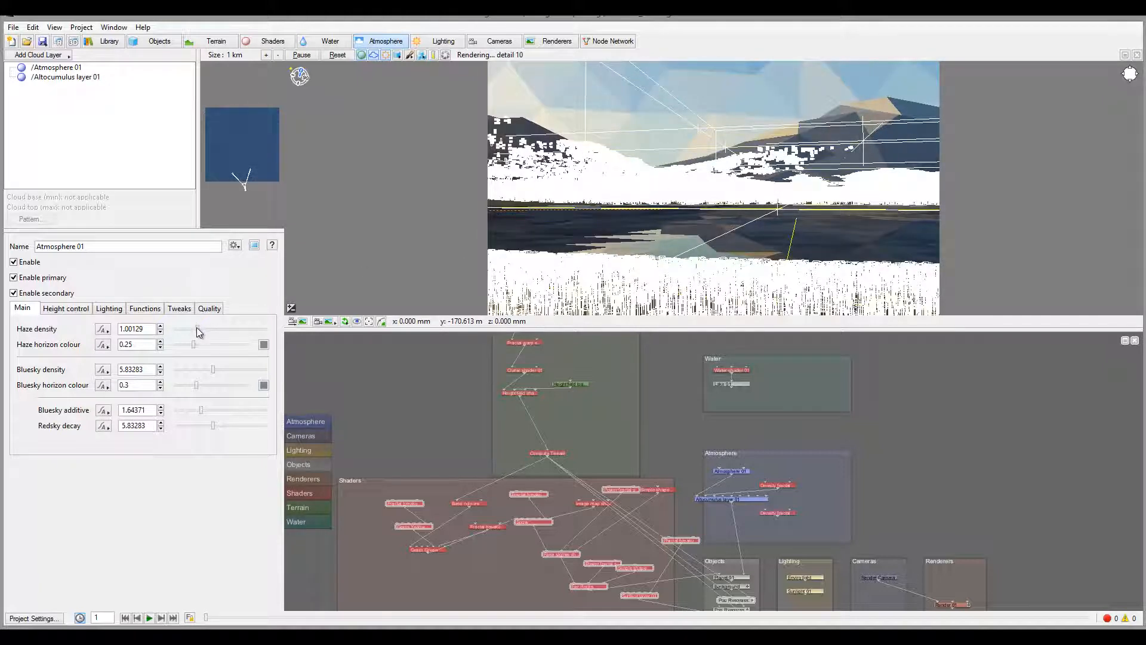
left_click_drag(197, 328, 193, 329)
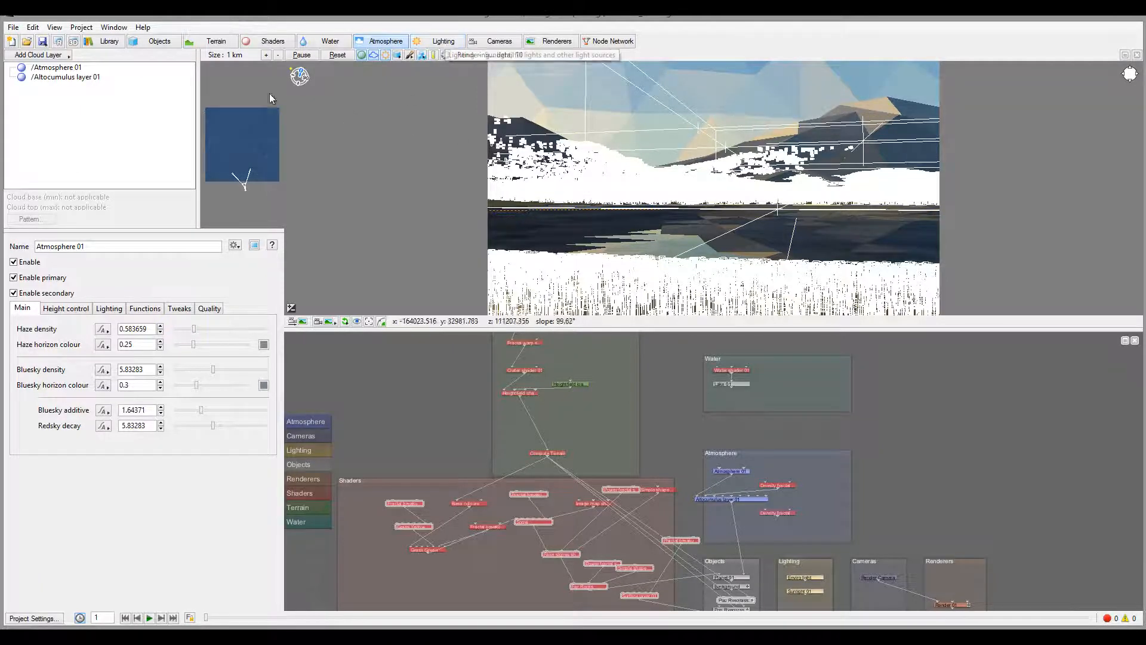
Adjust Altocumulus layer 01 to edge sharpness 0.306288, cloud density 0.00660156 and coverage adjust 0.2
left_click(96, 77)
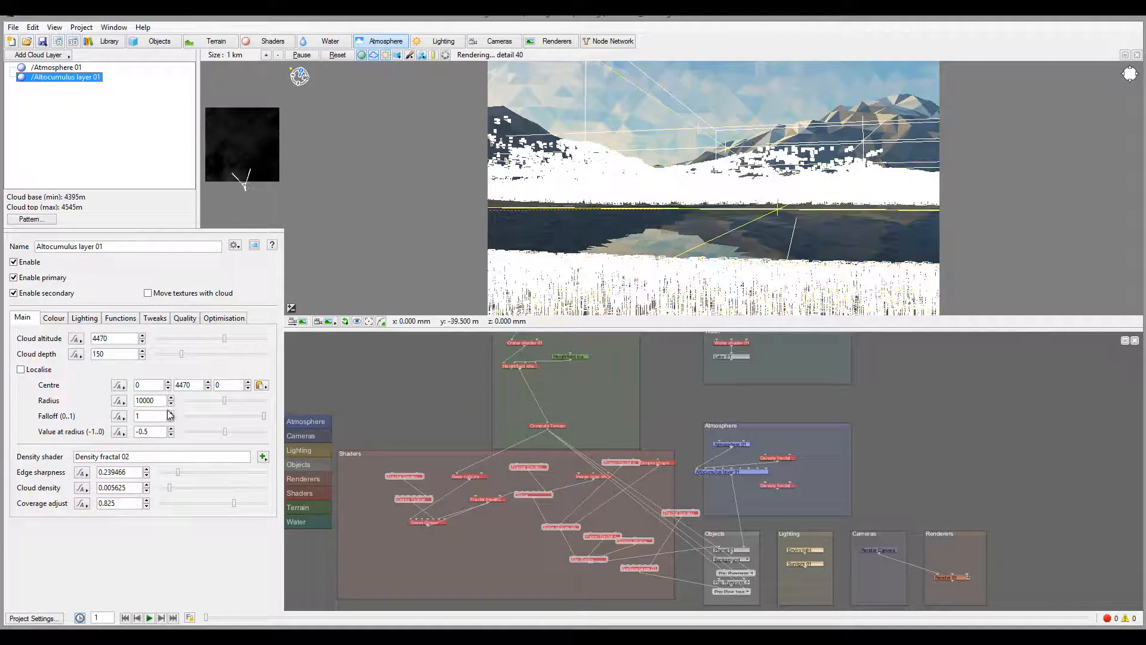
left_click_drag(233, 506, 172, 487)
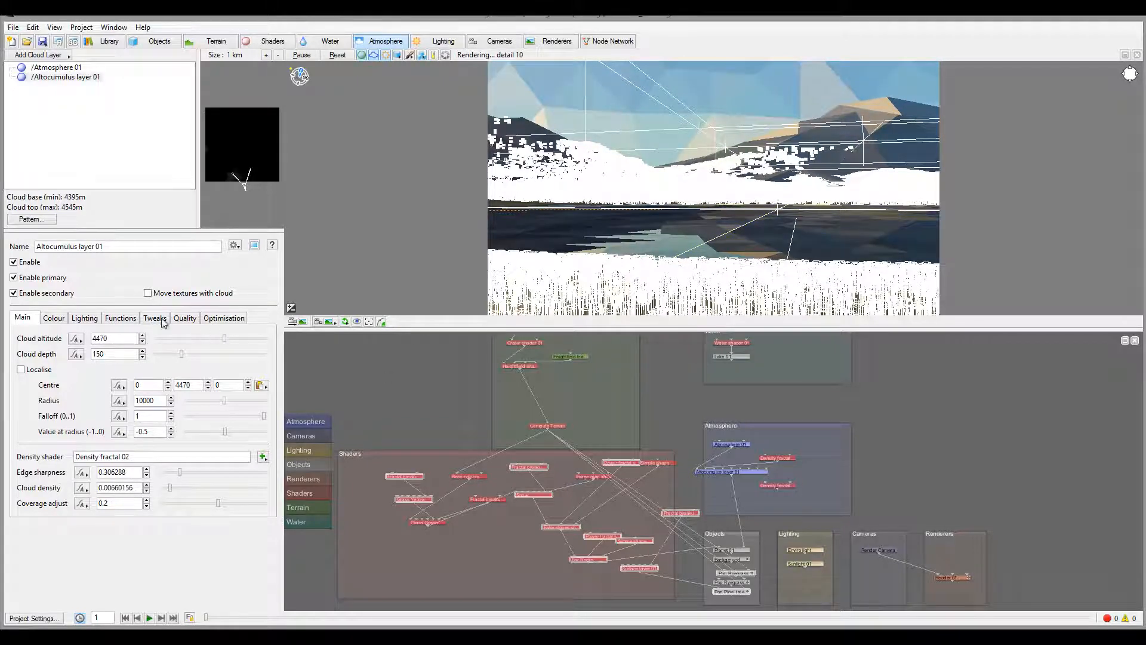
left_click(53, 317)
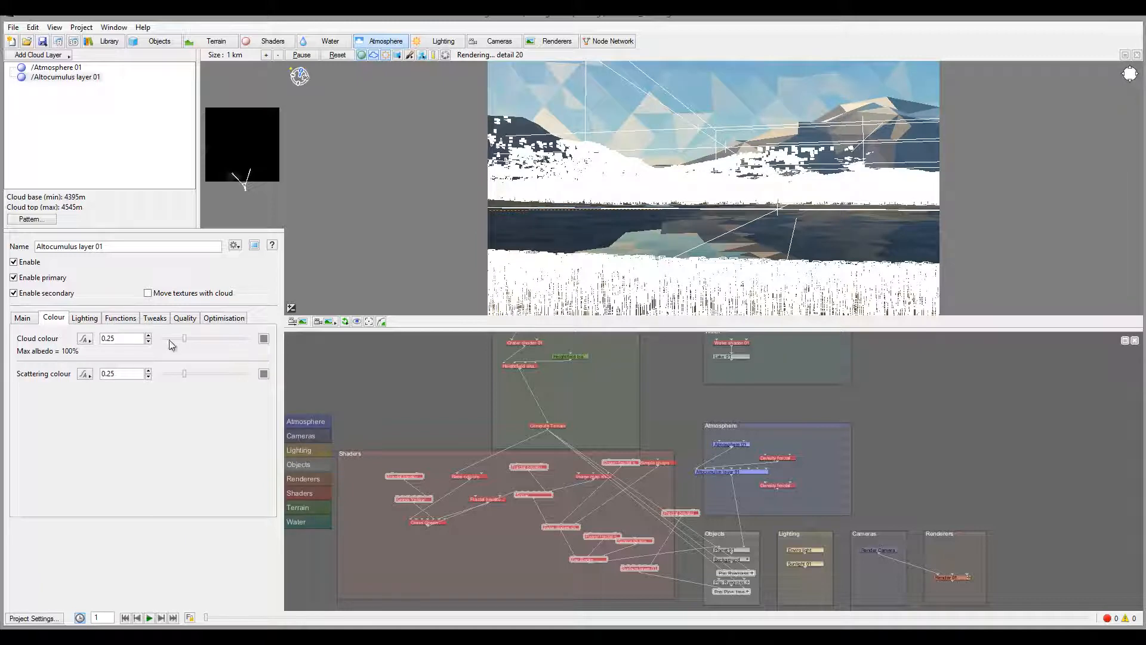
left_click(85, 318)
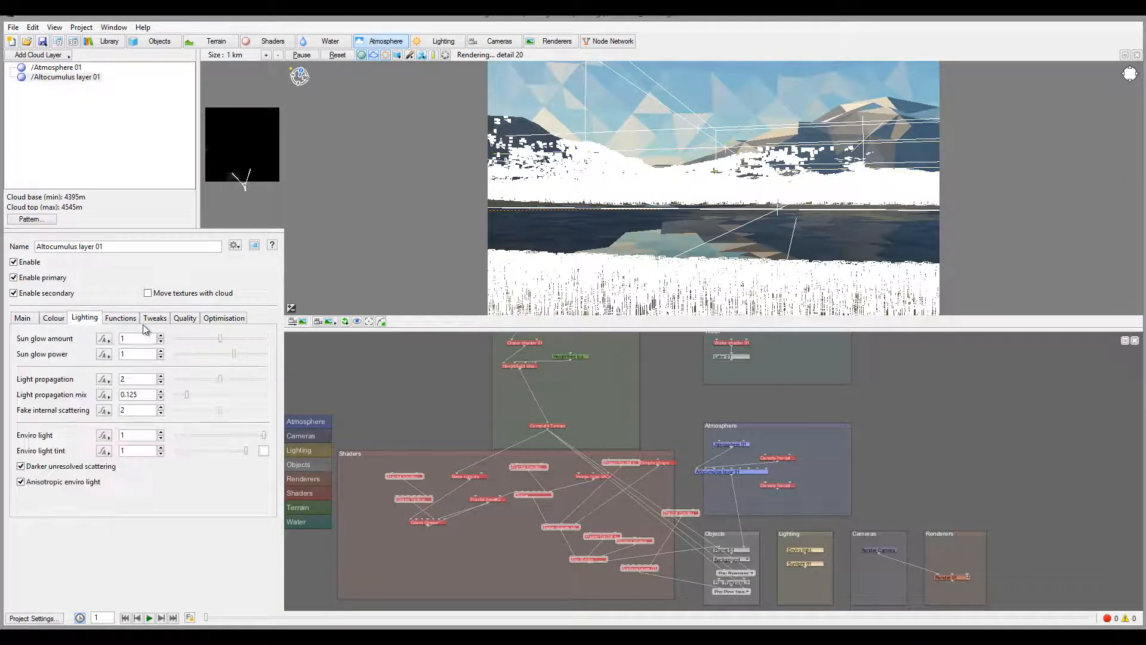
left_click(120, 318)
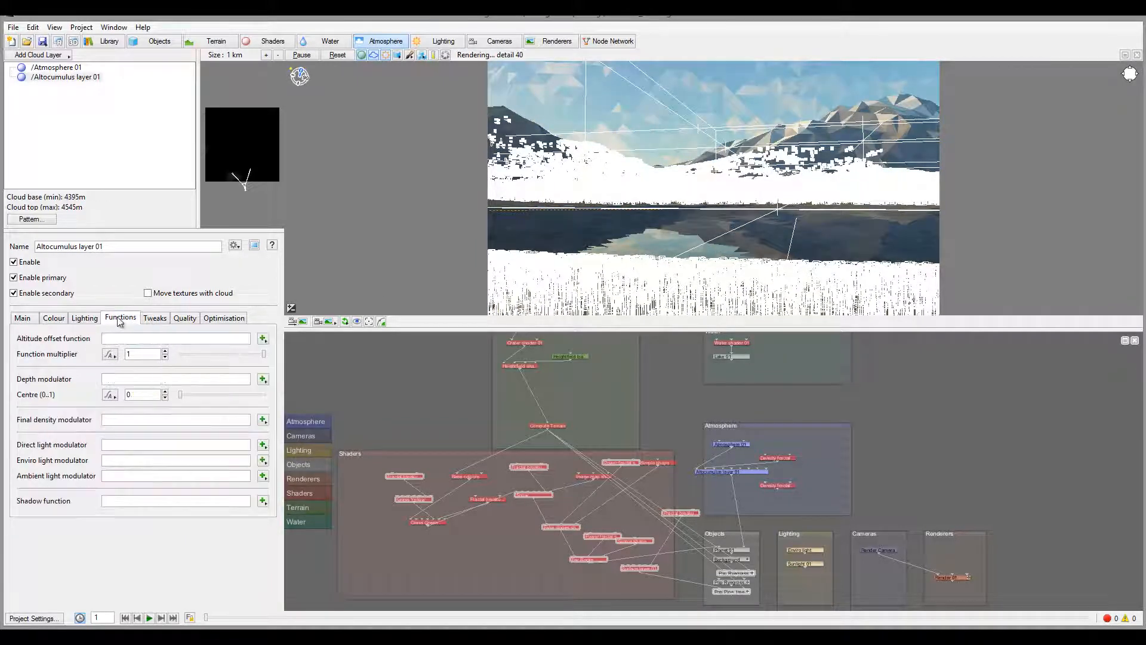
left_click(156, 318)
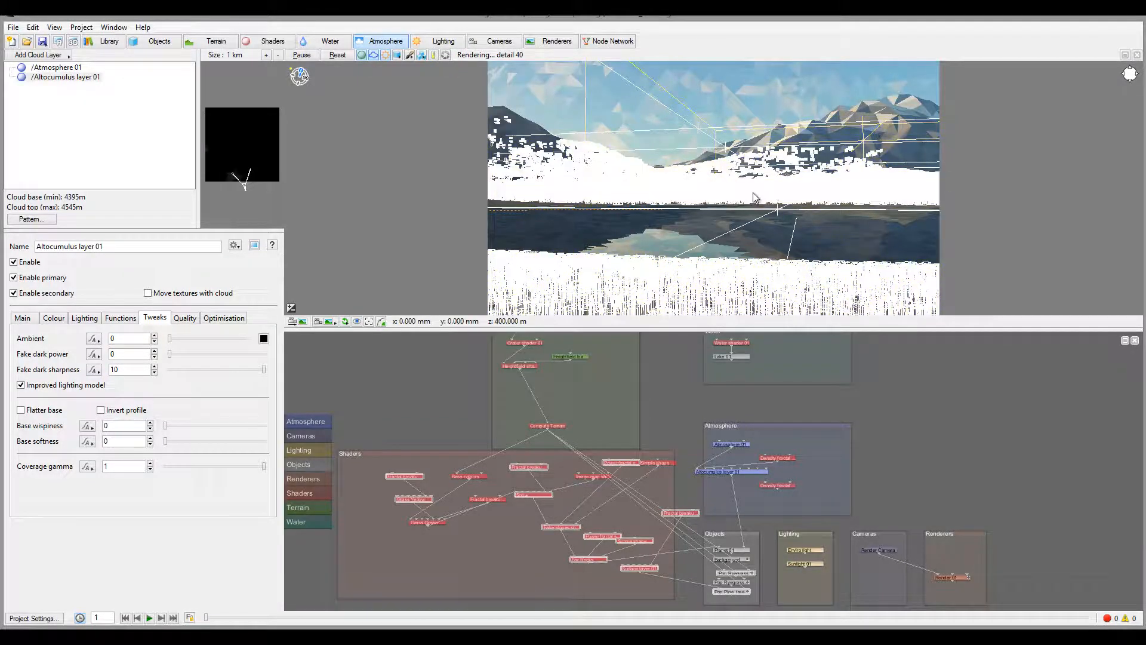
Raise Sunlight 01's strength to 7.0521 and enable soft shadows for it
left_click(436, 44)
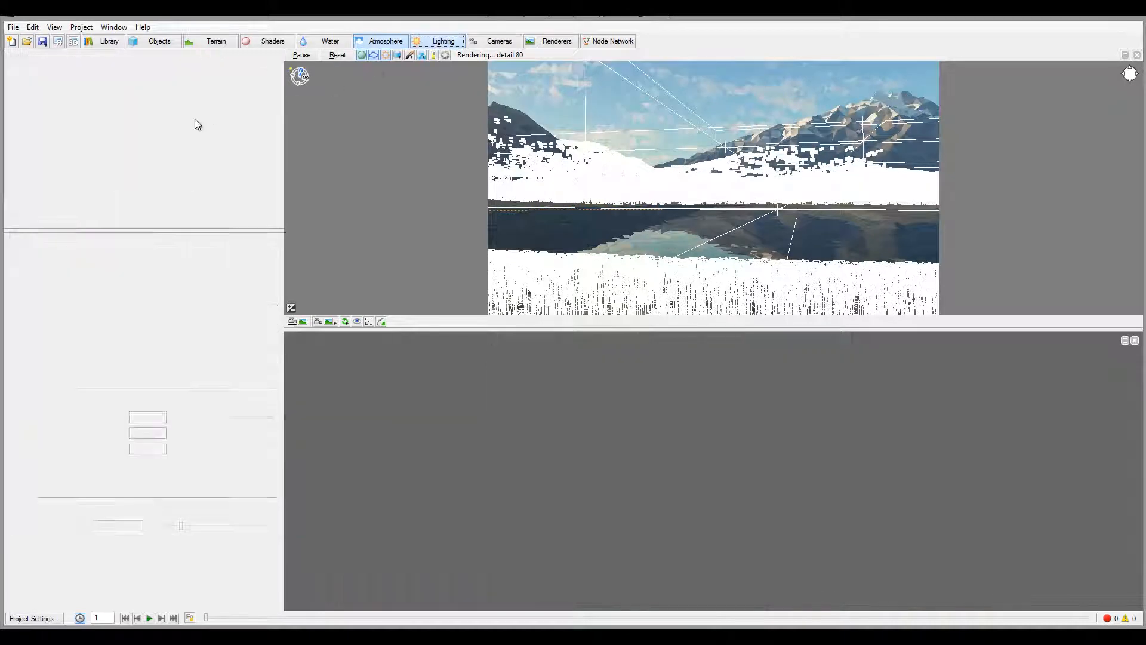
left_click(53, 78)
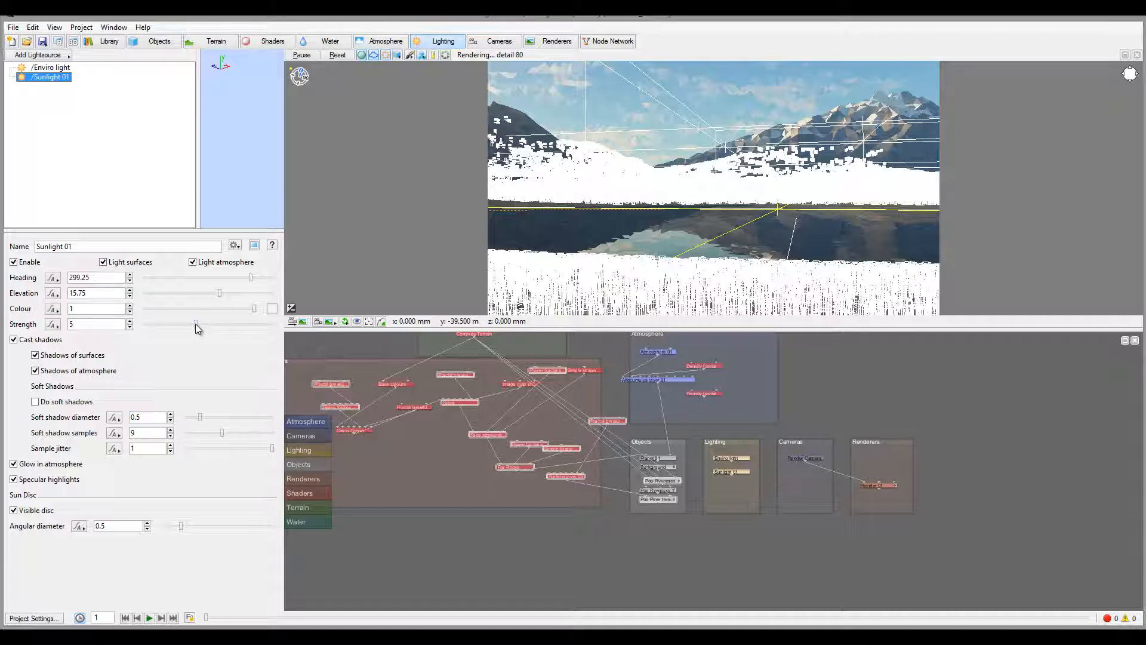
left_click_drag(195, 324, 203, 324)
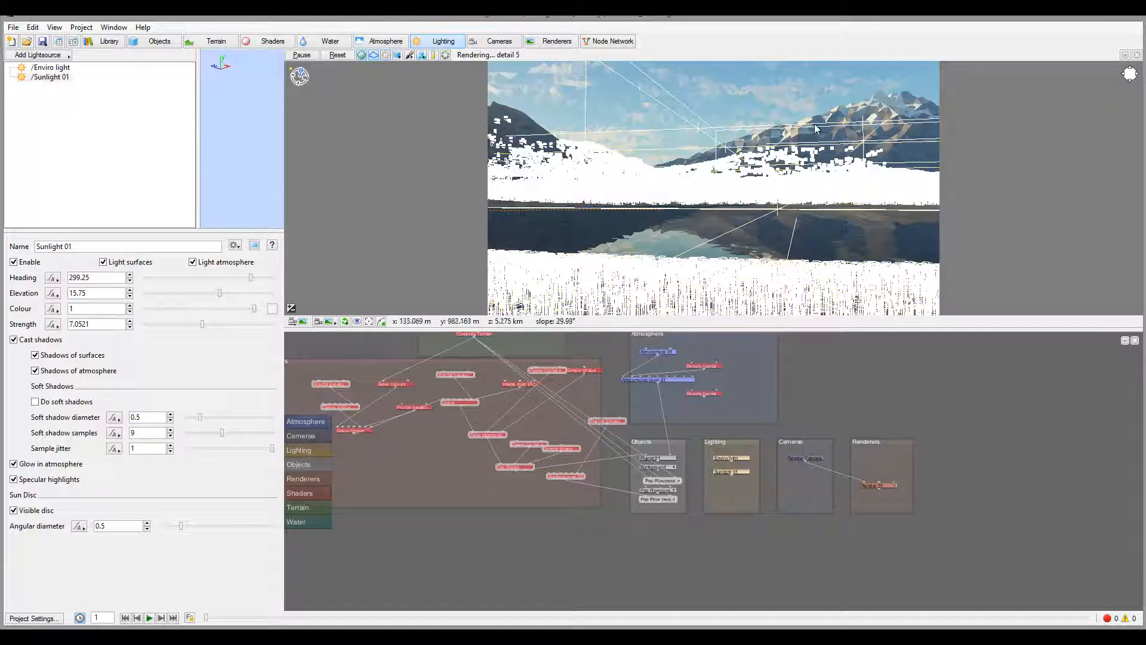
left_click(34, 402)
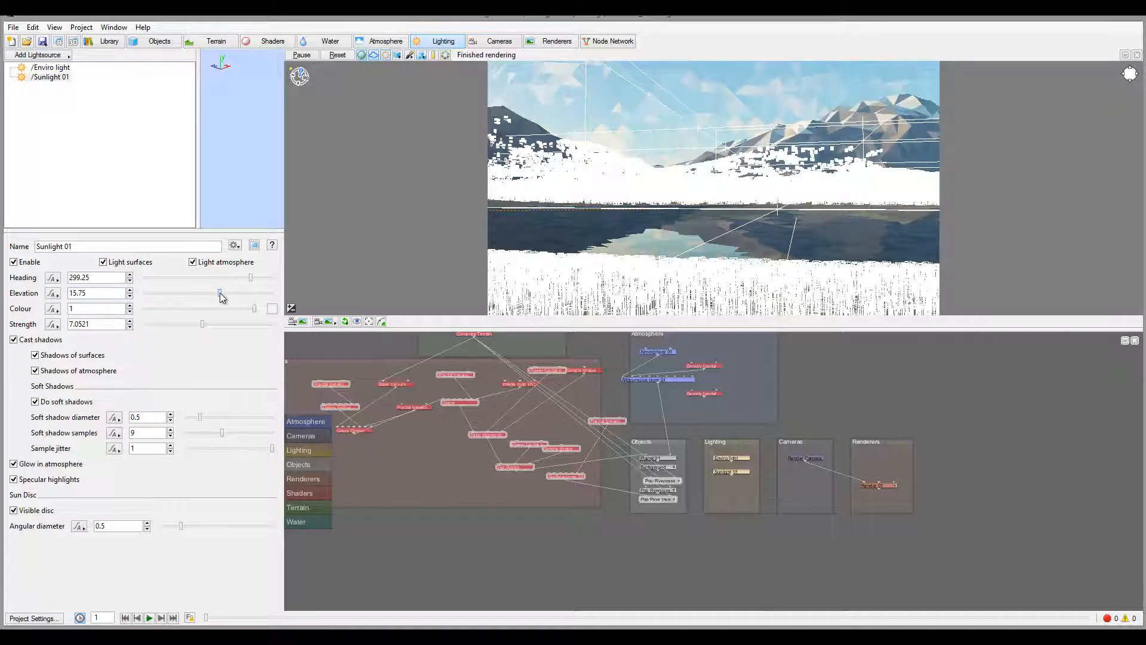
Lower Sunlight 01's elevation to 11.25 and turn its heading to 294.75
left_click_drag(221, 297, 217, 296)
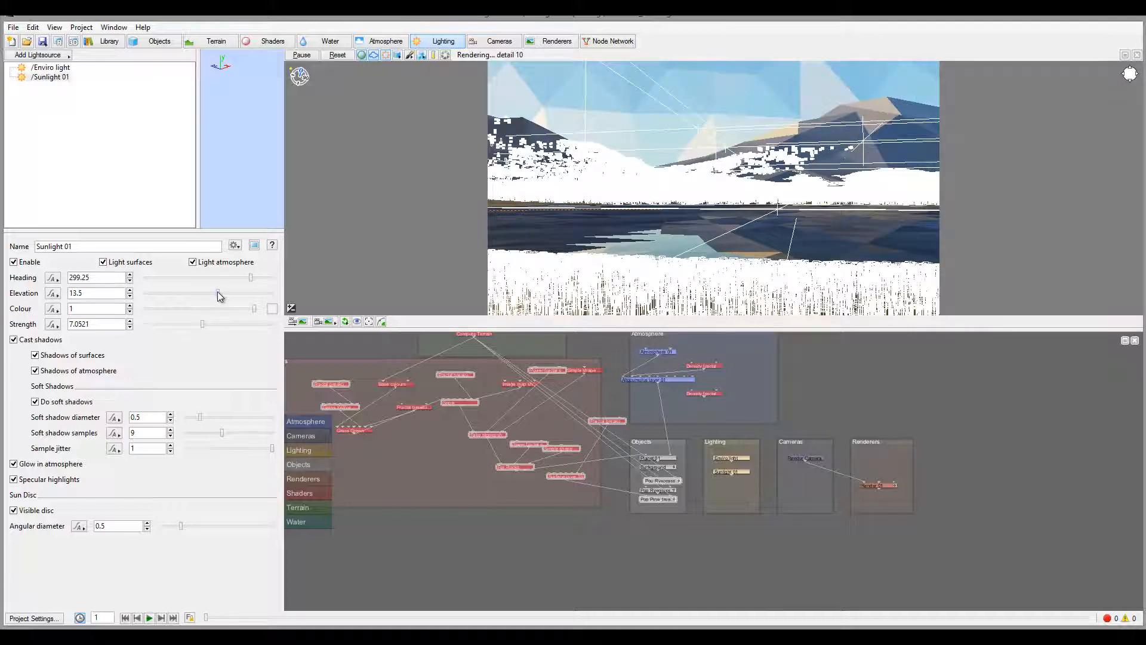
left_click_drag(219, 298, 217, 296)
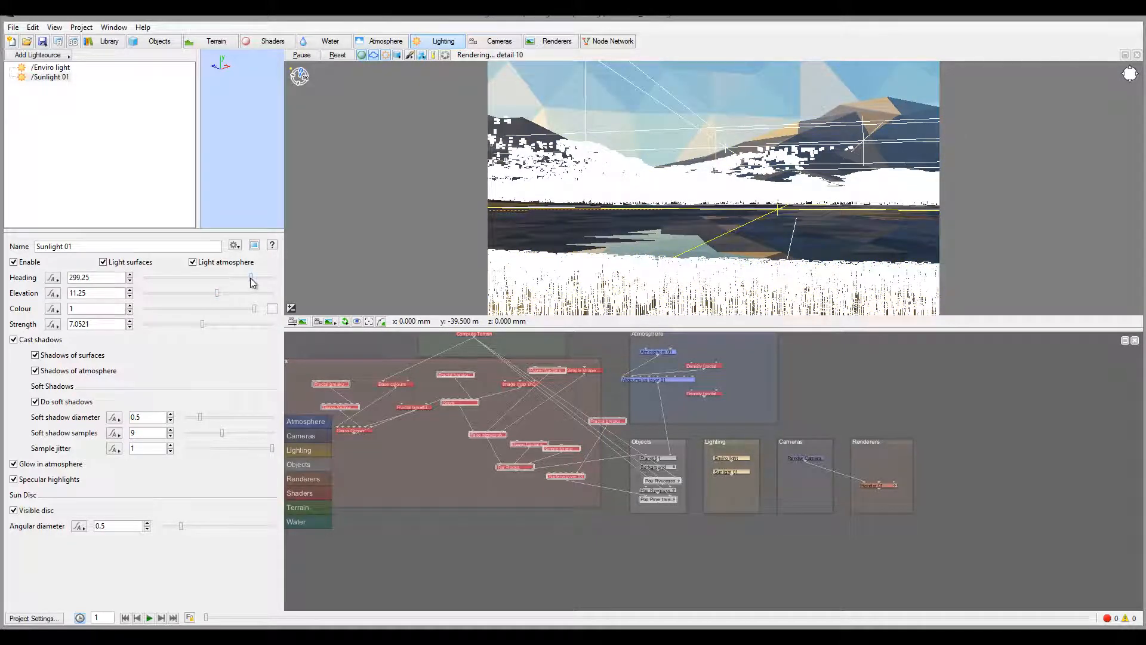
left_click_drag(250, 277, 248, 277)
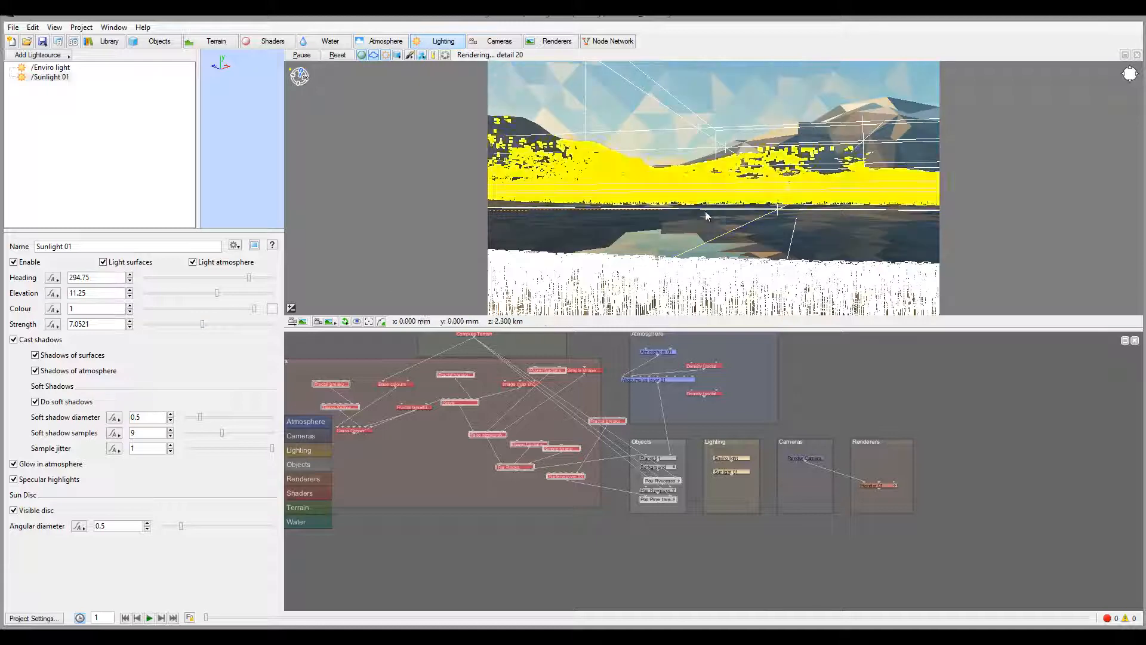
Render the lake scene with the new sunlight, review the image and return to Sunlight 01
left_click(58, 42)
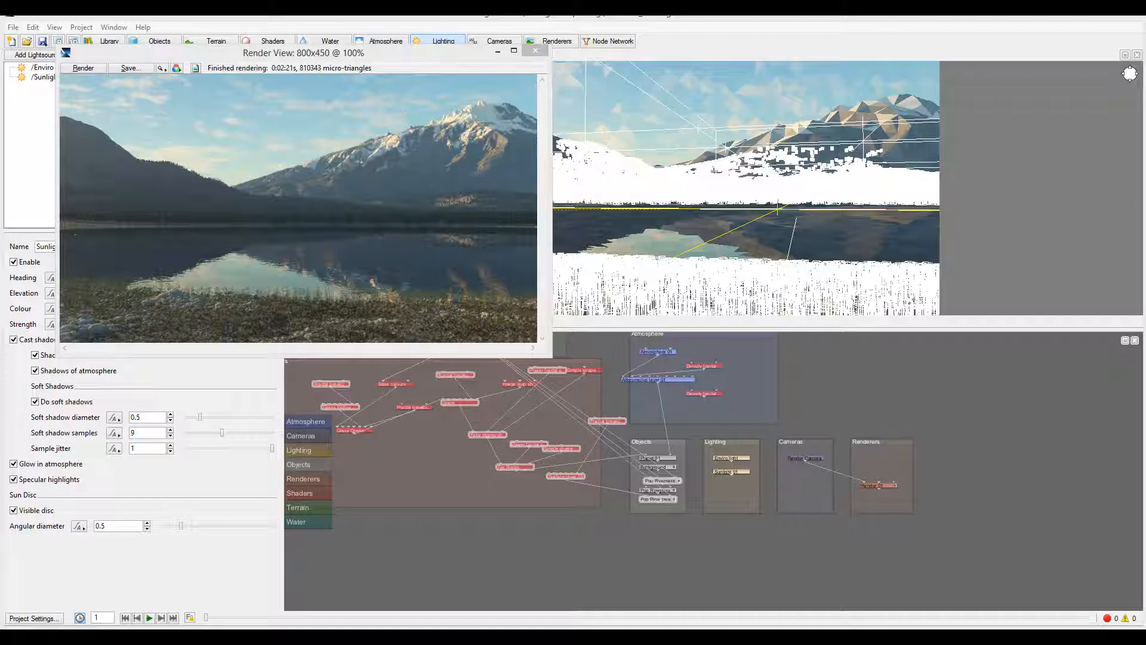
left_click(535, 50)
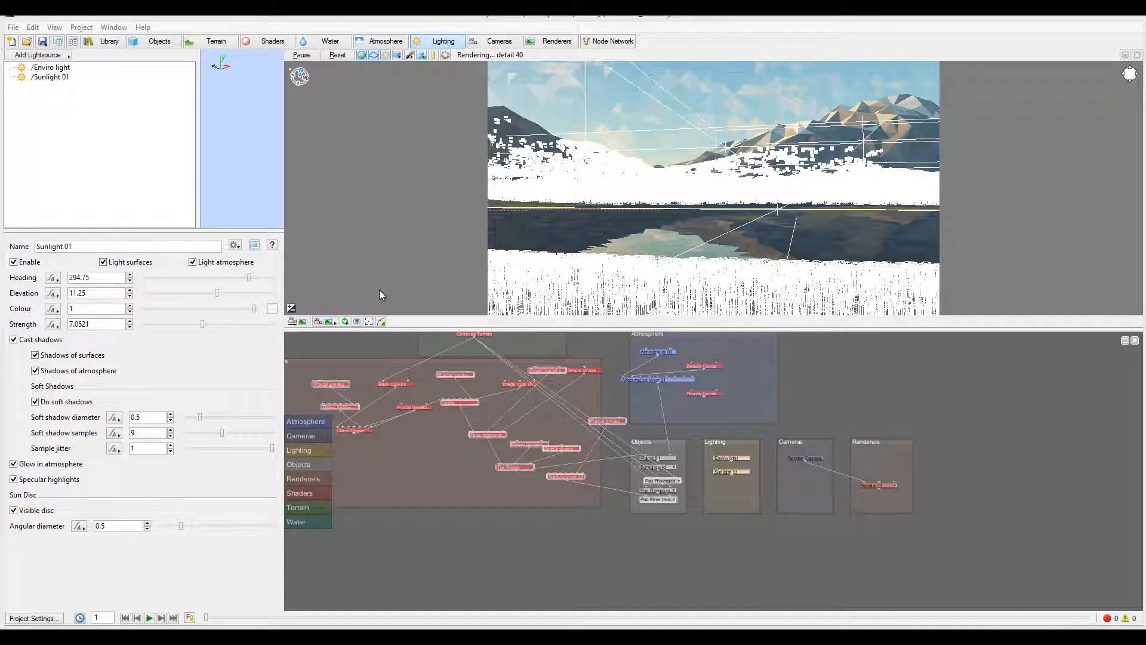
left_click(56, 76)
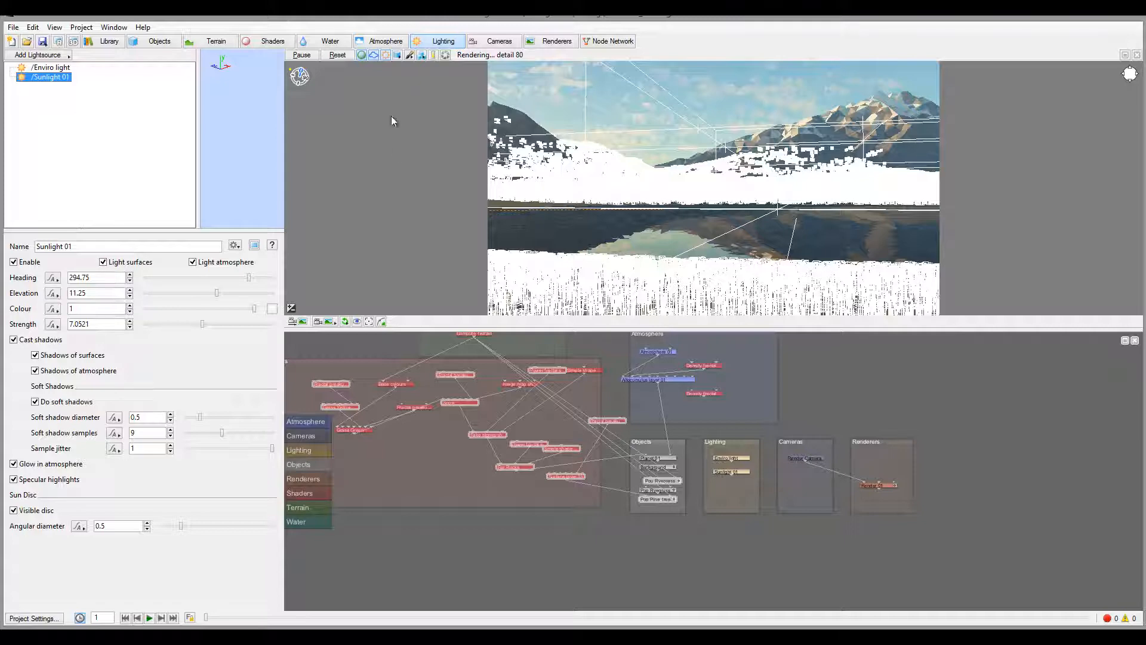
Set the Pop Pine_tree_8mt.tgo population's area length b to 4500 and repopulate it
left_click(153, 42)
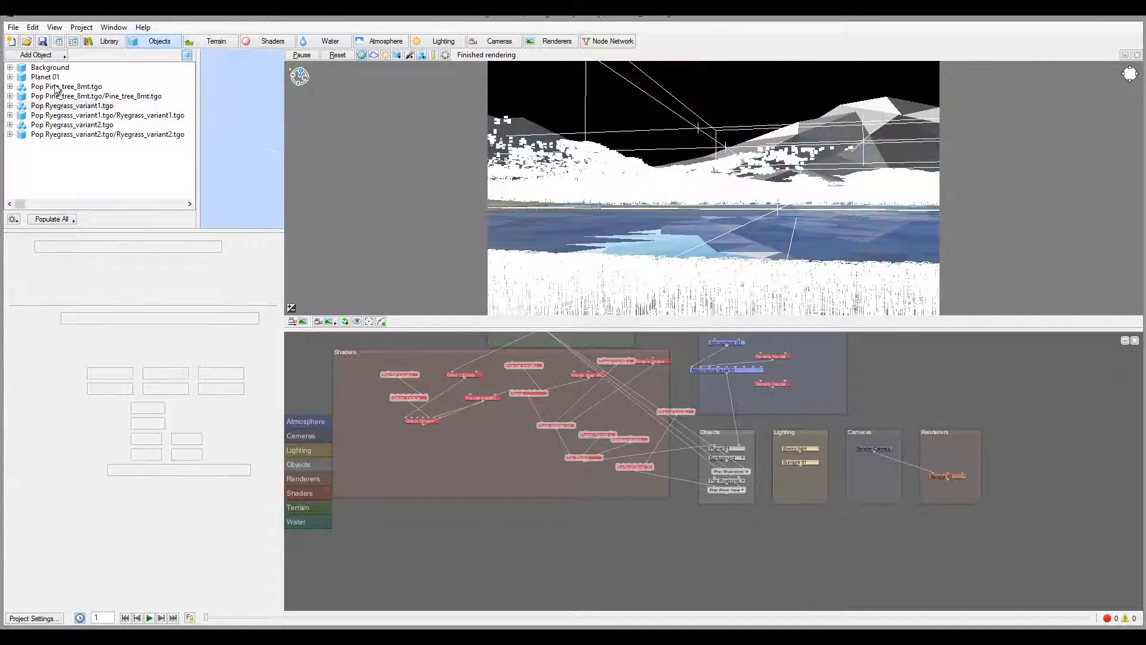
left_click(55, 87)
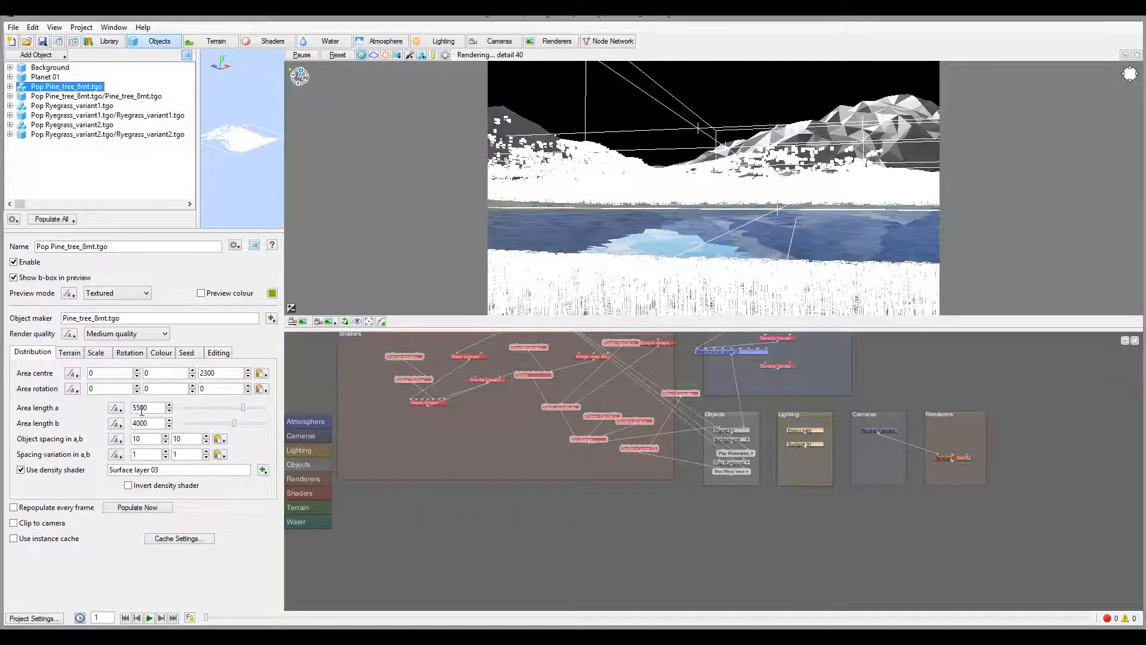
left_click(138, 422)
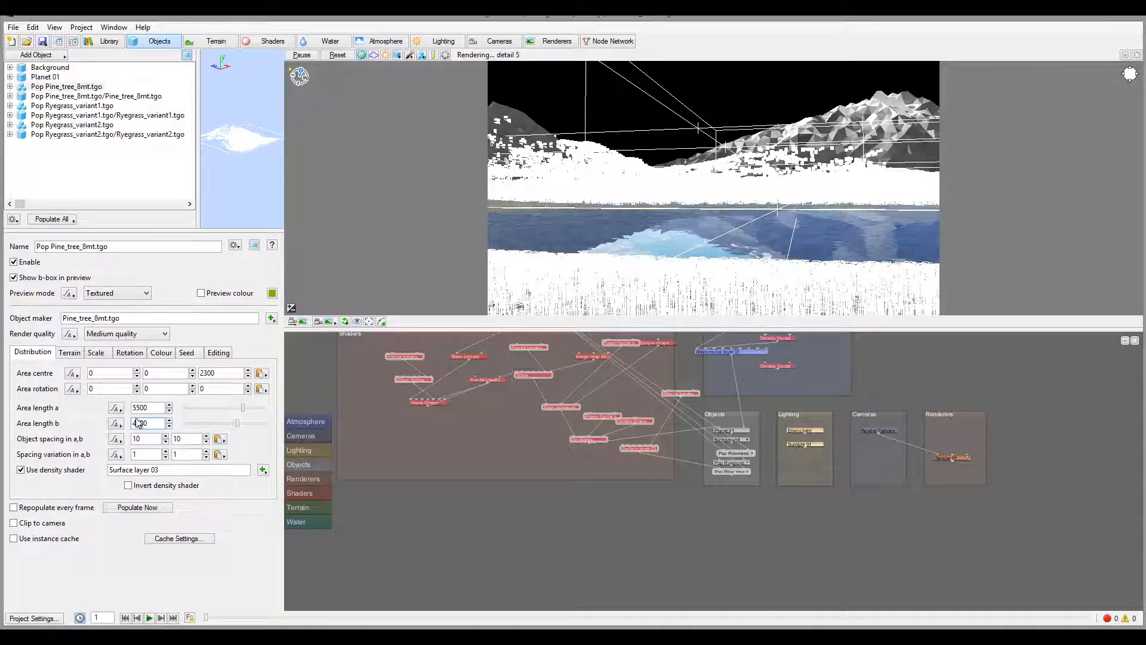
left_click(126, 506)
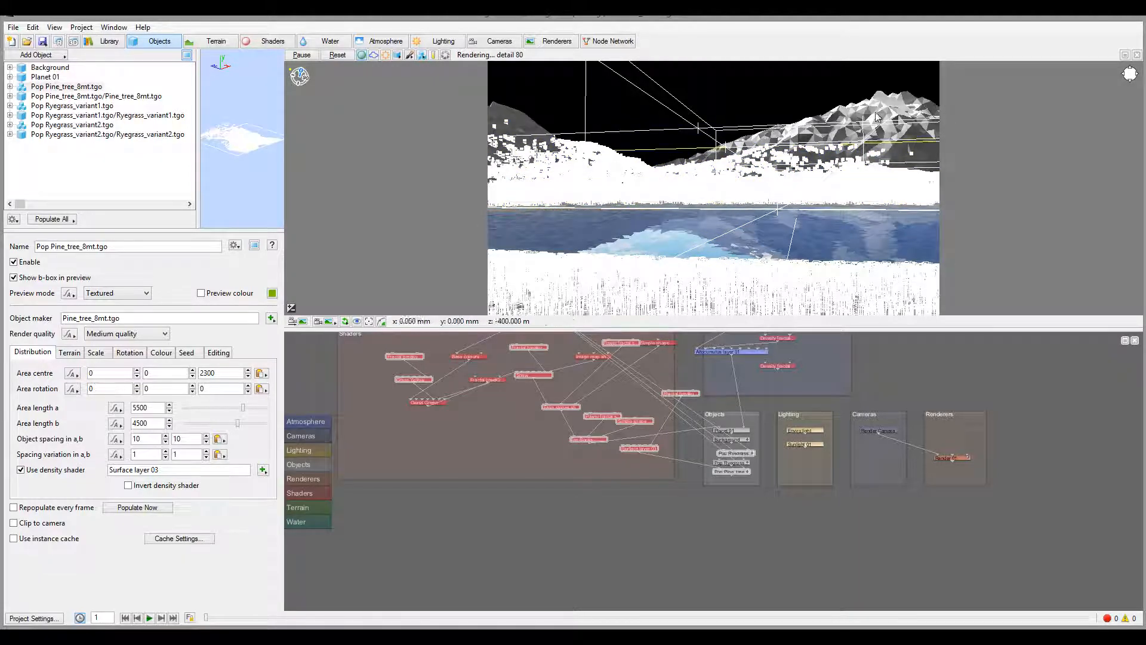
Lower Atmosphere 01's haze density to 0.271442 and its haze exp height to 1500
left_click(381, 41)
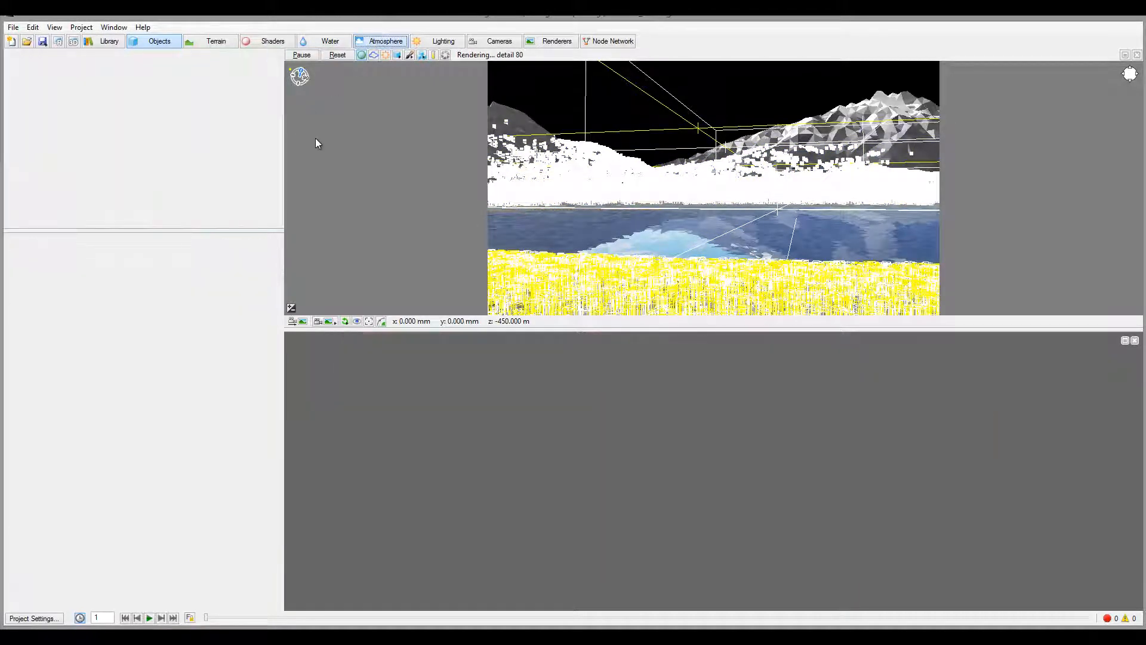
left_click(57, 68)
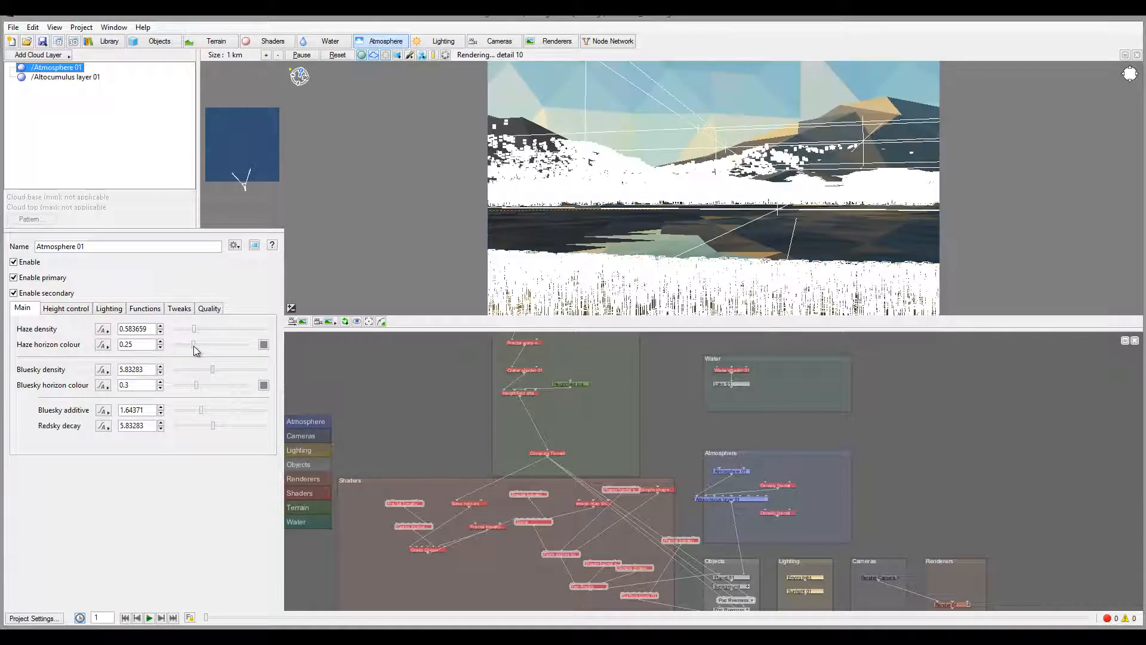
left_click_drag(194, 329, 191, 333)
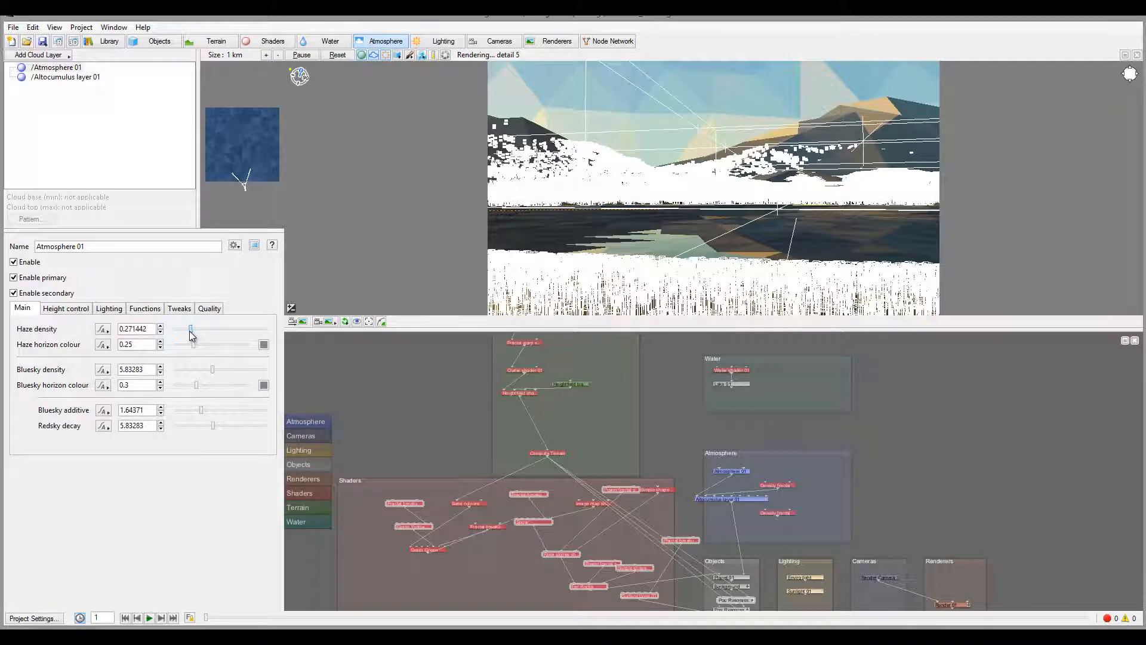
left_click(70, 307)
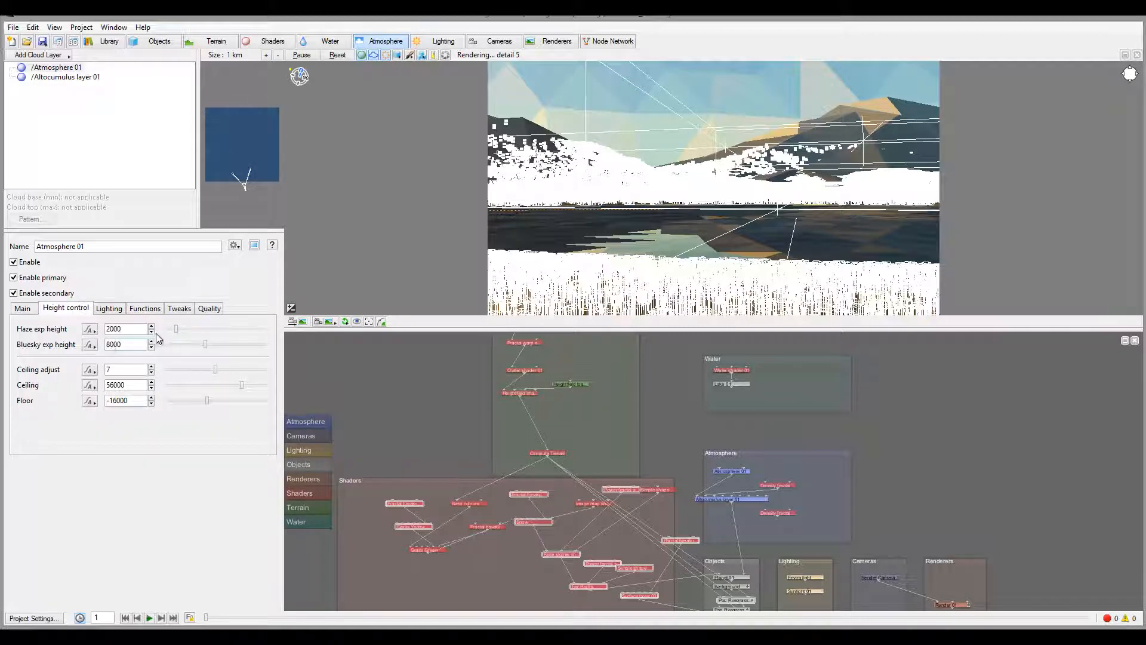
left_click_drag(176, 331, 173, 334)
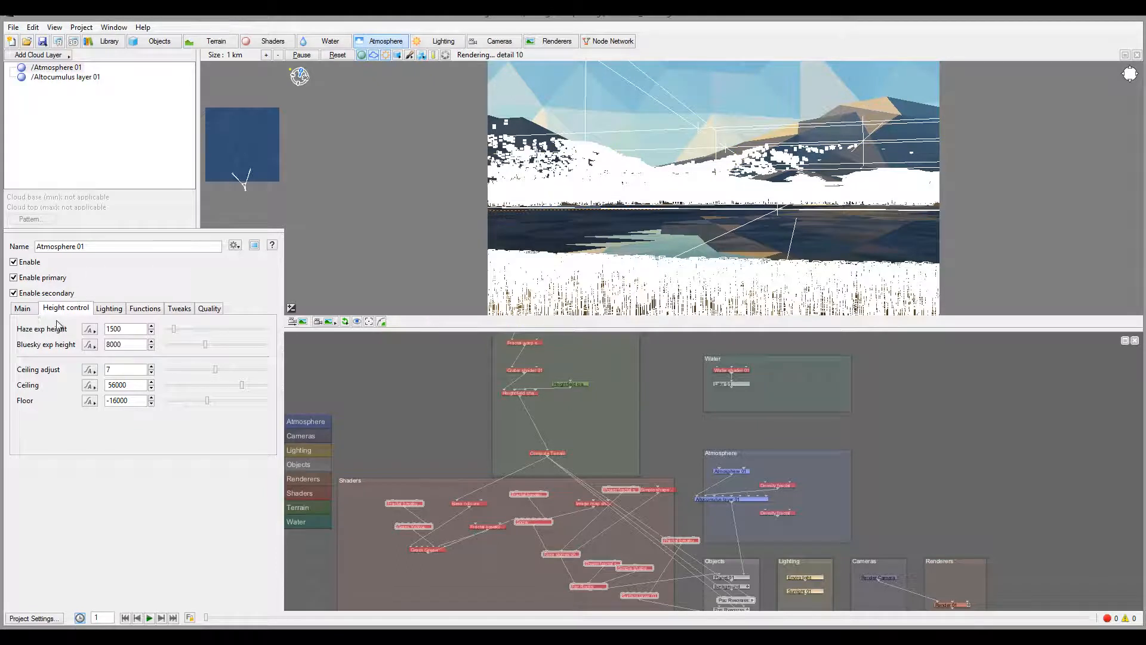
Reduce Atmosphere 01's haze density to 0.117817 and raise its bluesky density to 6.73204
left_click(31, 310)
left_click_drag(192, 331, 187, 331)
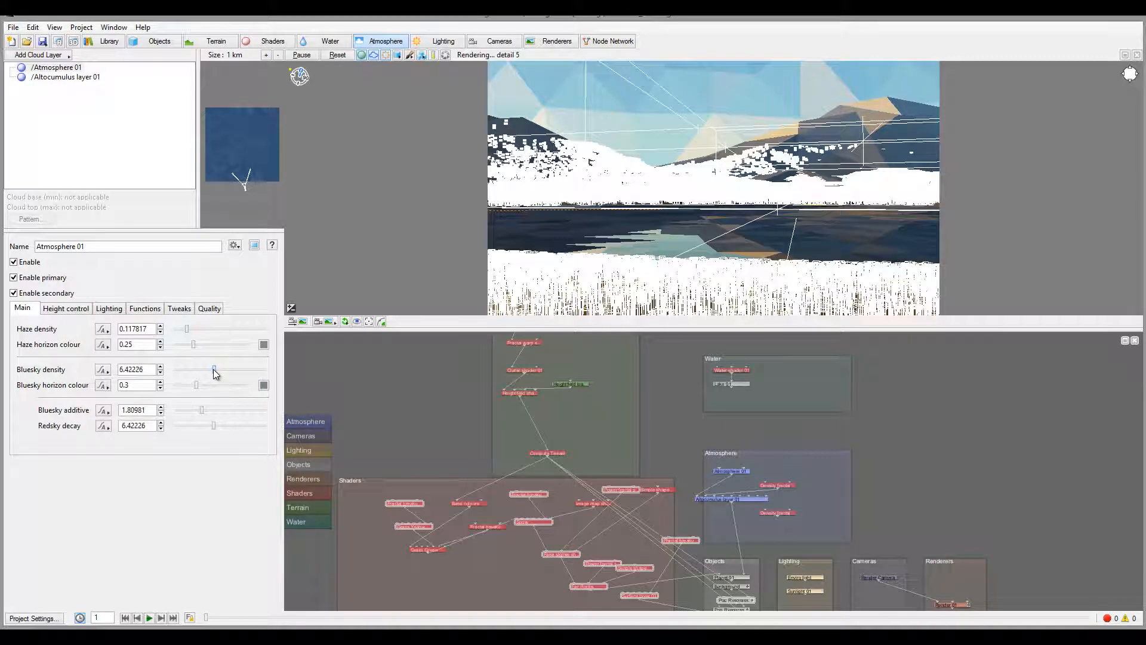
left_click_drag(212, 371, 215, 370)
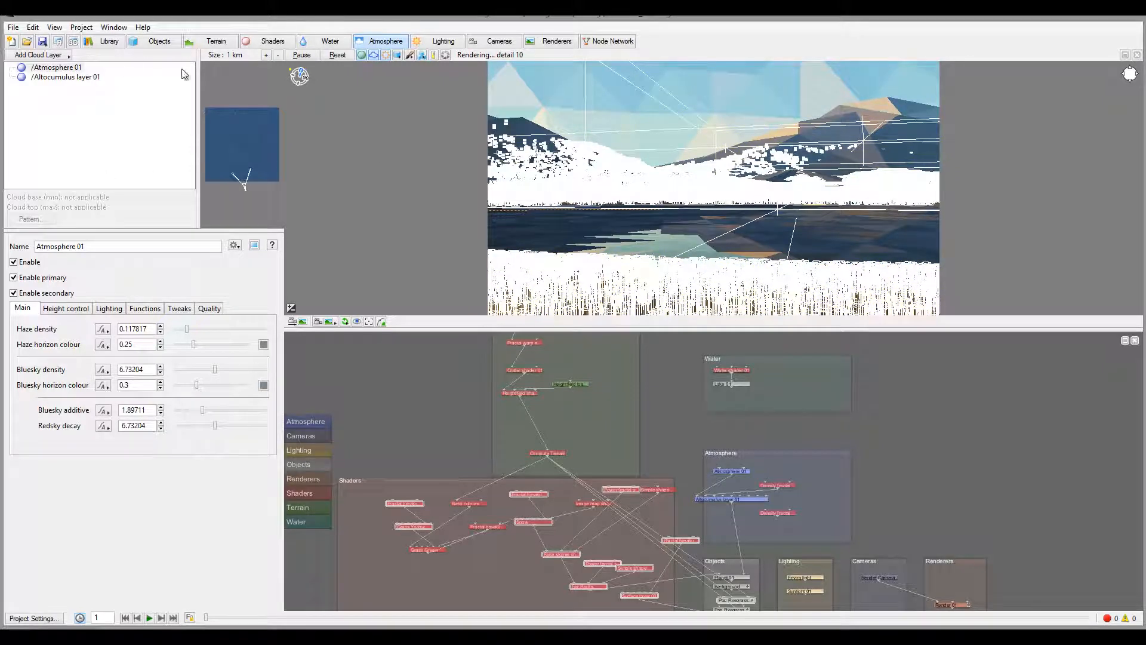
Check Altocumulus layer 01's function and tweak settings, and rearrange its nodes within the Atmosphere group of the node network
left_click(64, 78)
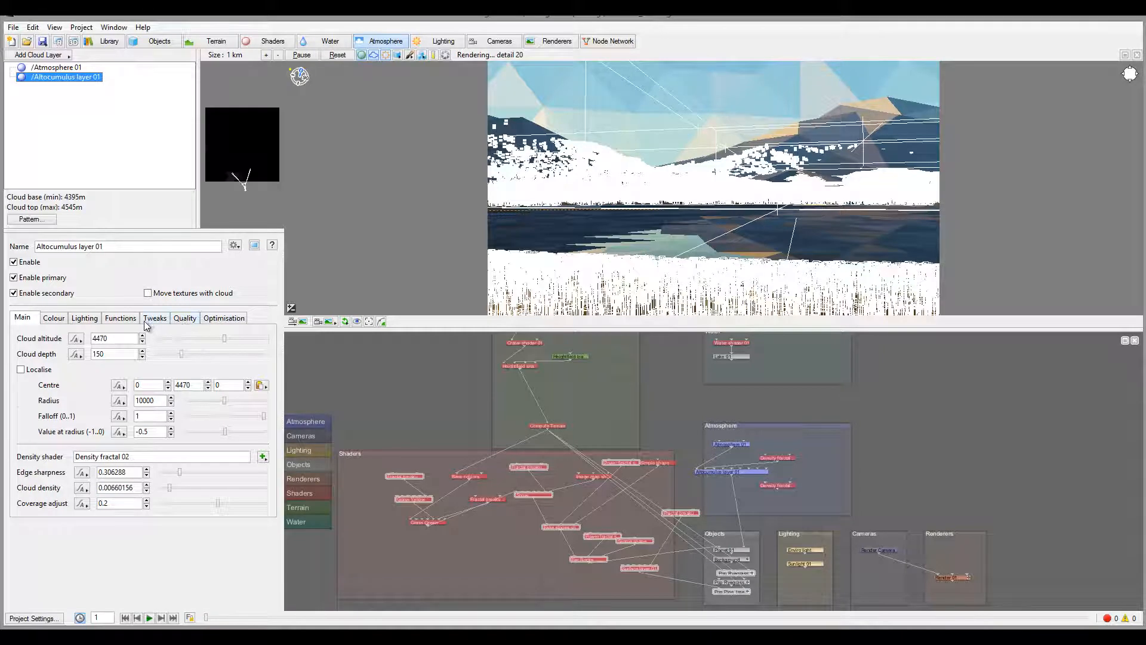
left_click(120, 317)
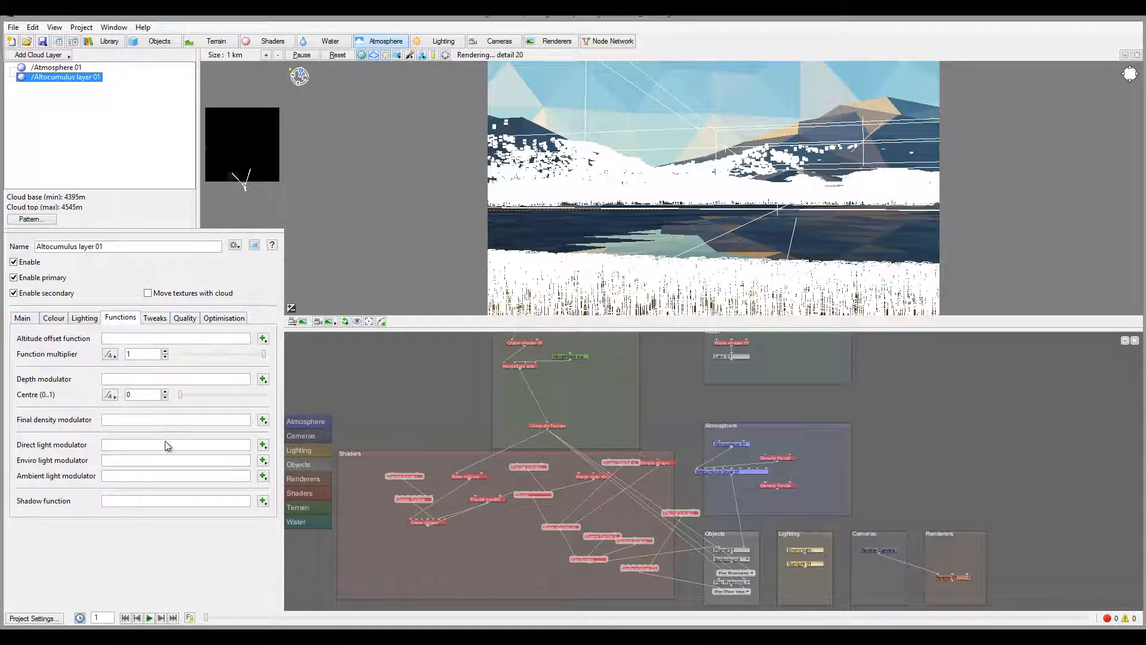
left_click(154, 318)
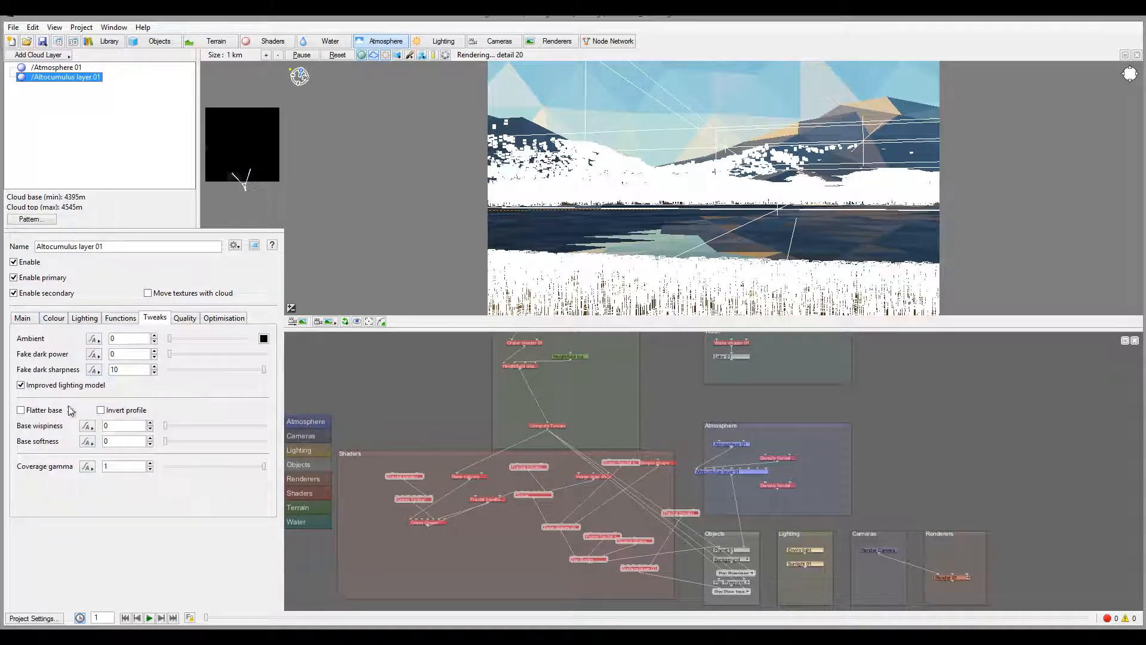
left_click(22, 318)
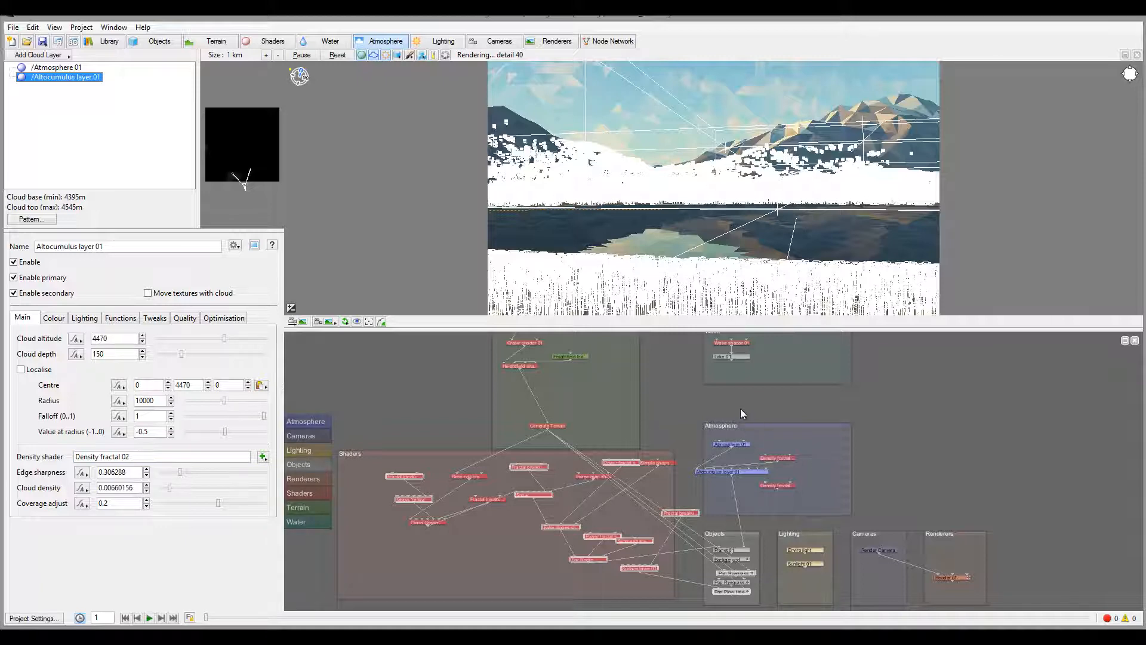
left_click_drag(730, 471, 755, 469)
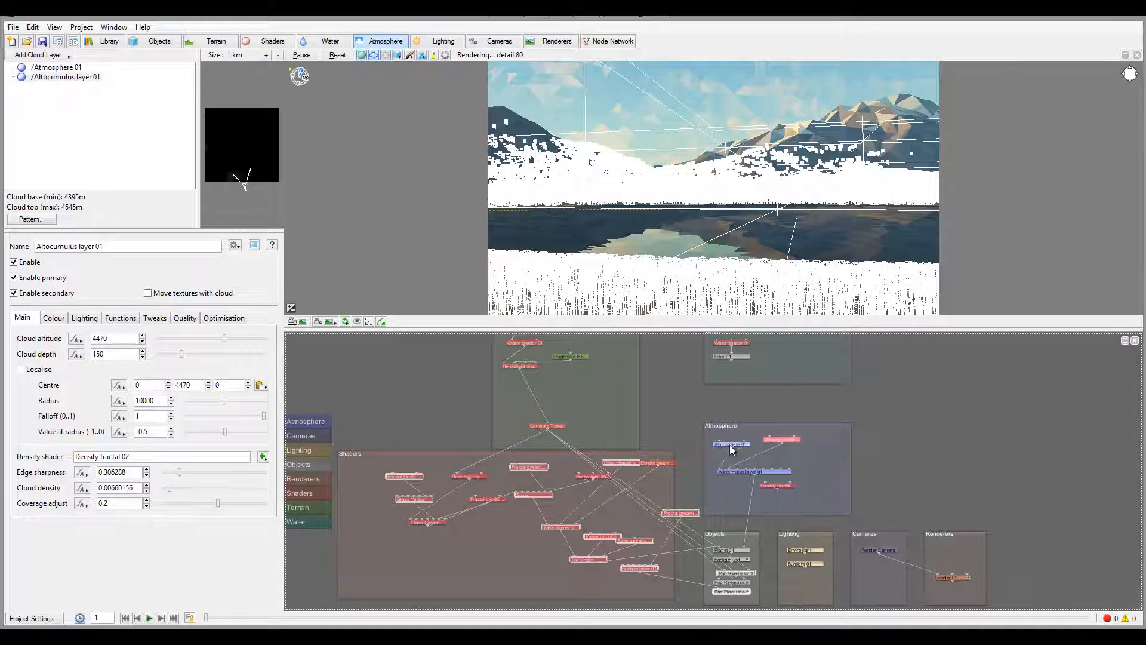
Set Density fractal 02's feature scale to 400 and its smallest scale to 1
double_click(776, 439)
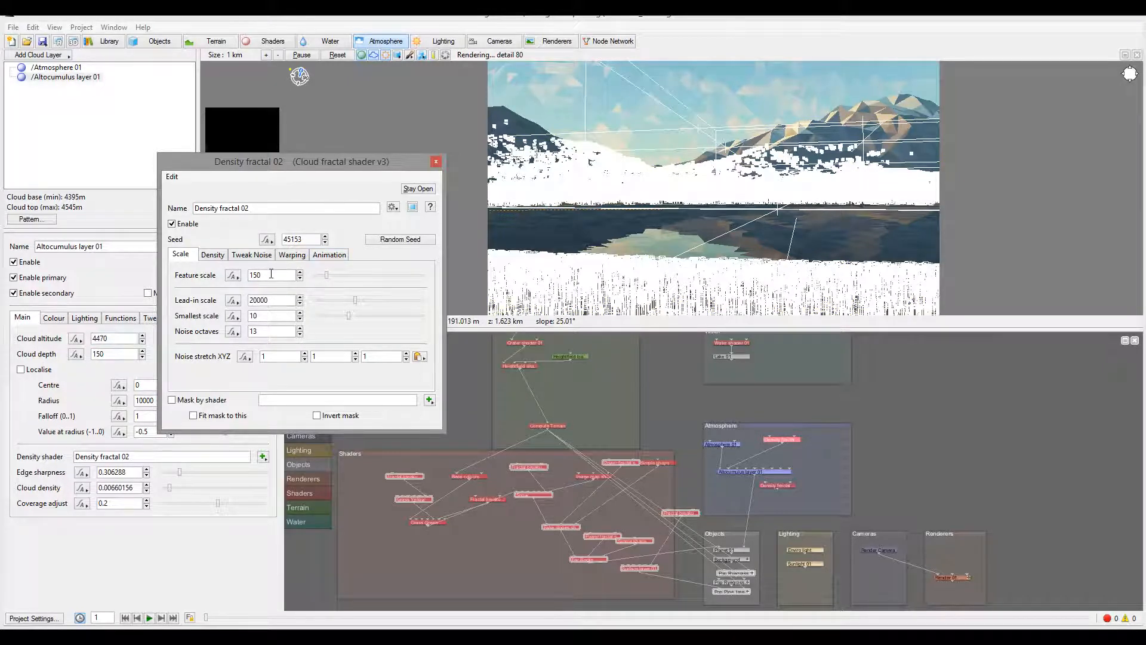
left_click_drag(261, 275, 172, 271)
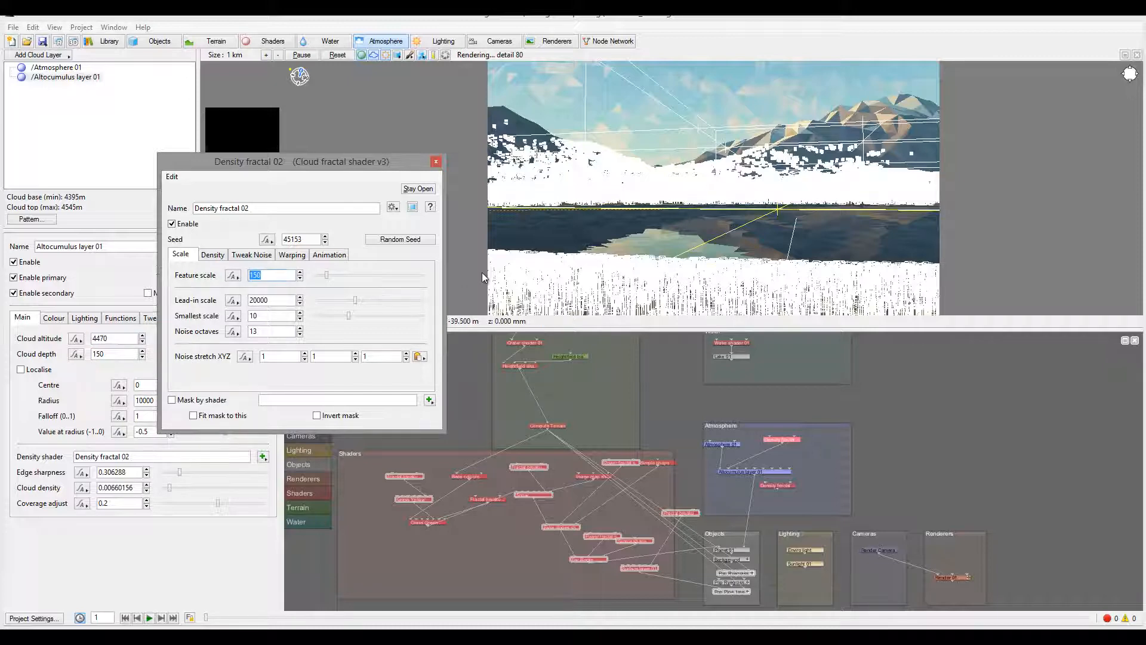
type("400")
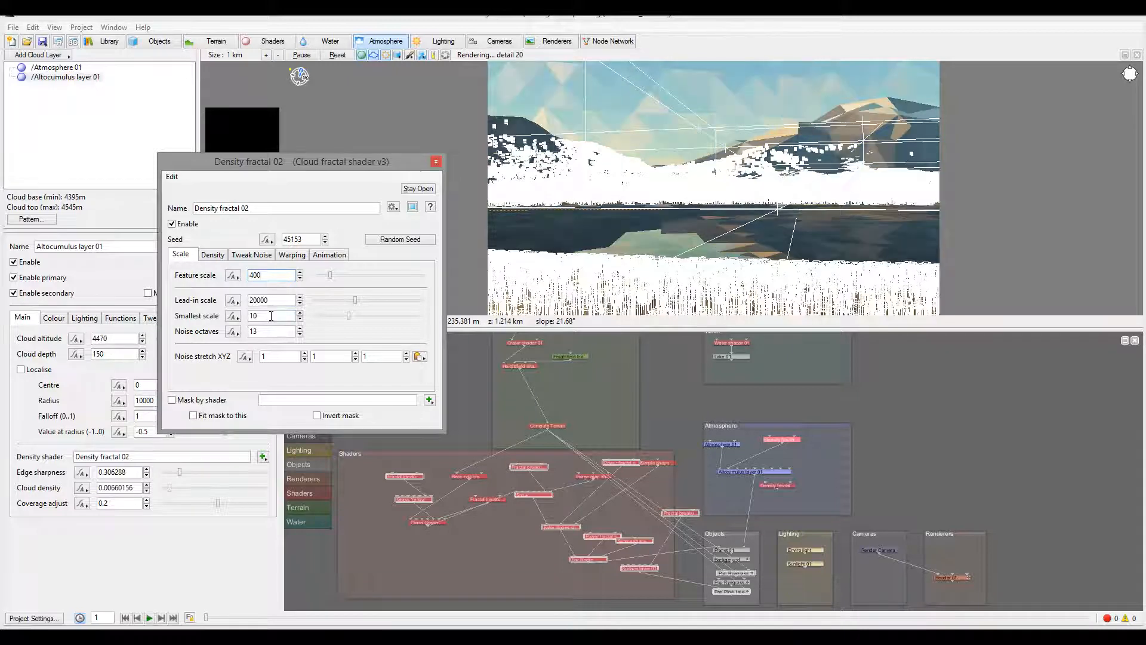
double_click(251, 315)
type("1")
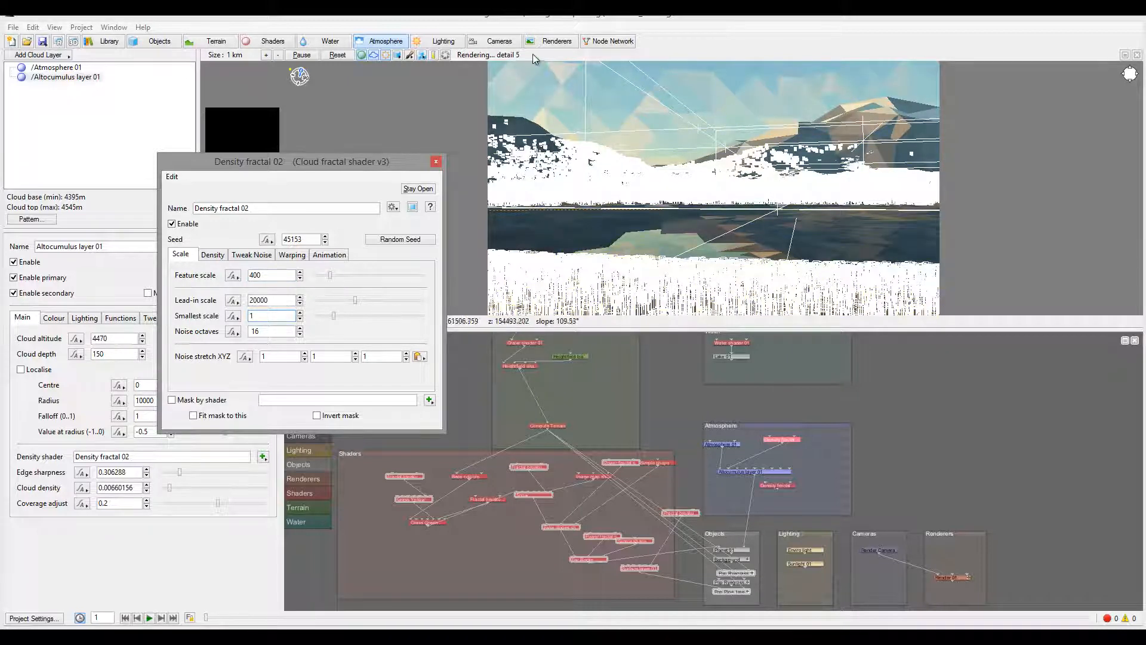
left_click(438, 161)
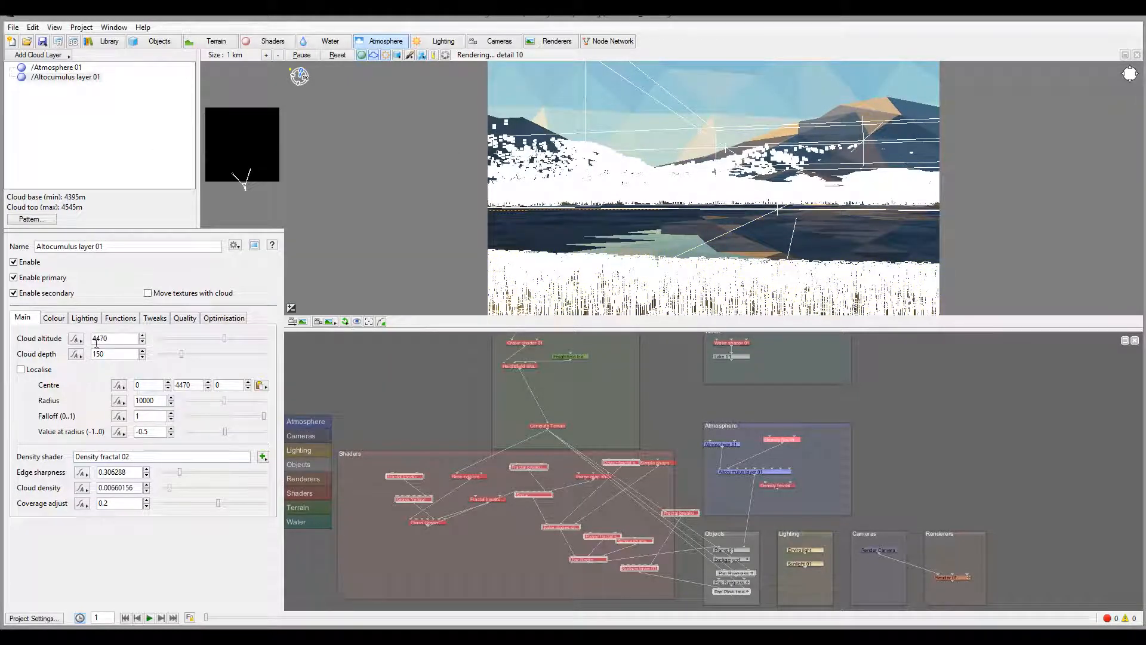
Lower Altocumulus layer 01's cloud altitude to 2470 and render the scene to review the result
left_click_drag(98, 338, 5, 335)
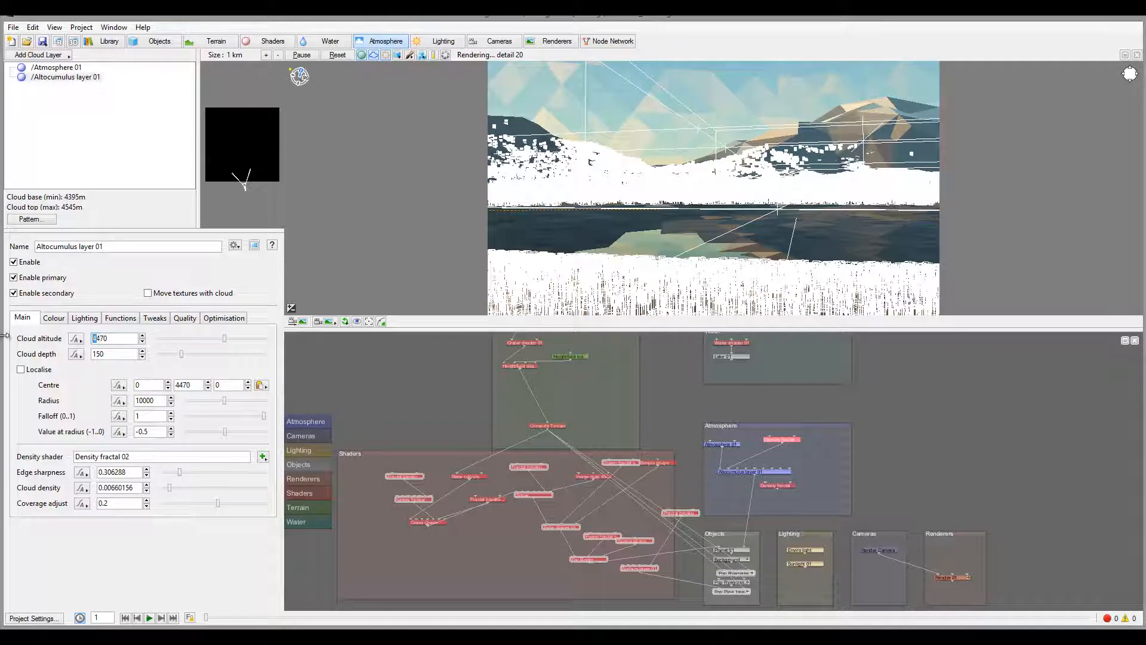
type("2")
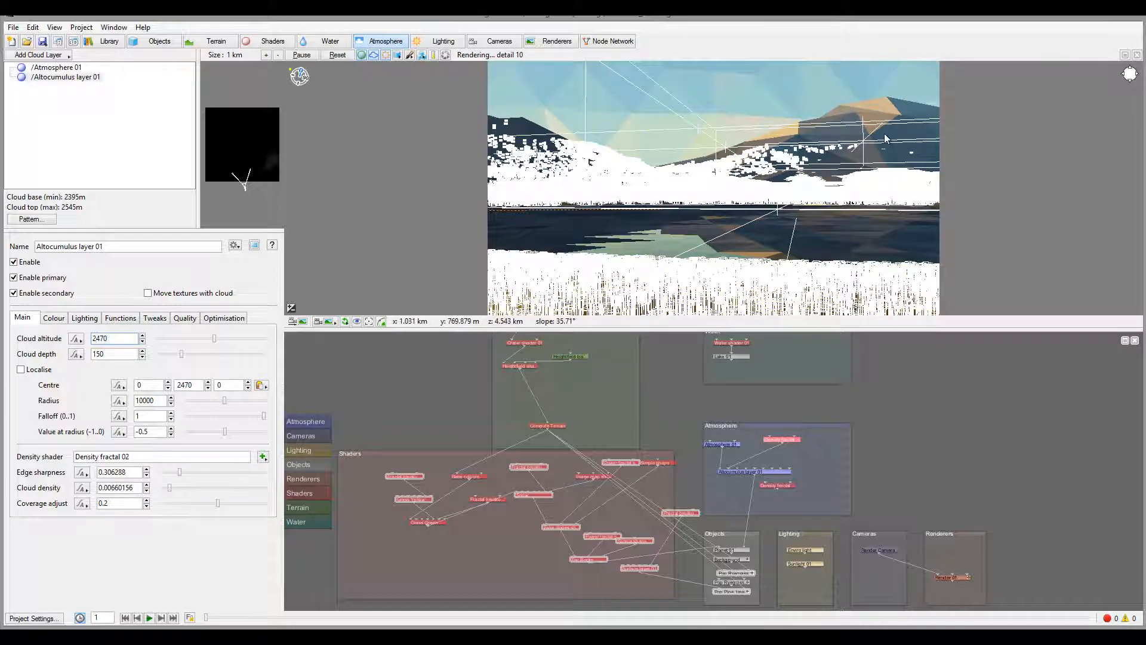
left_click(59, 42)
left_click(90, 68)
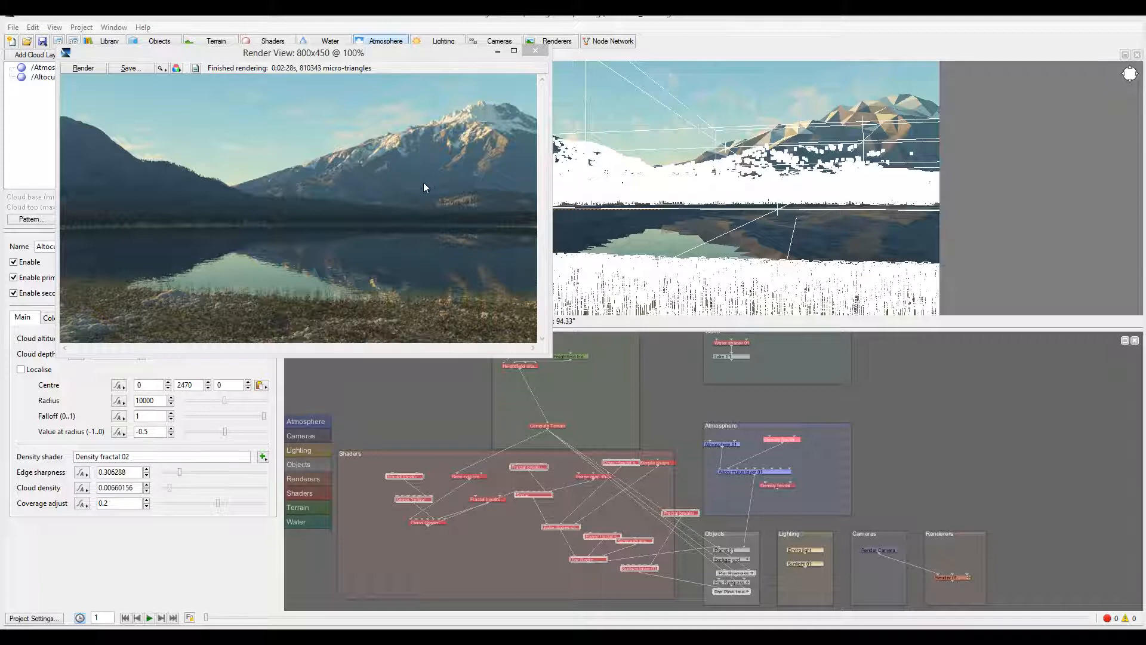
left_click(536, 52)
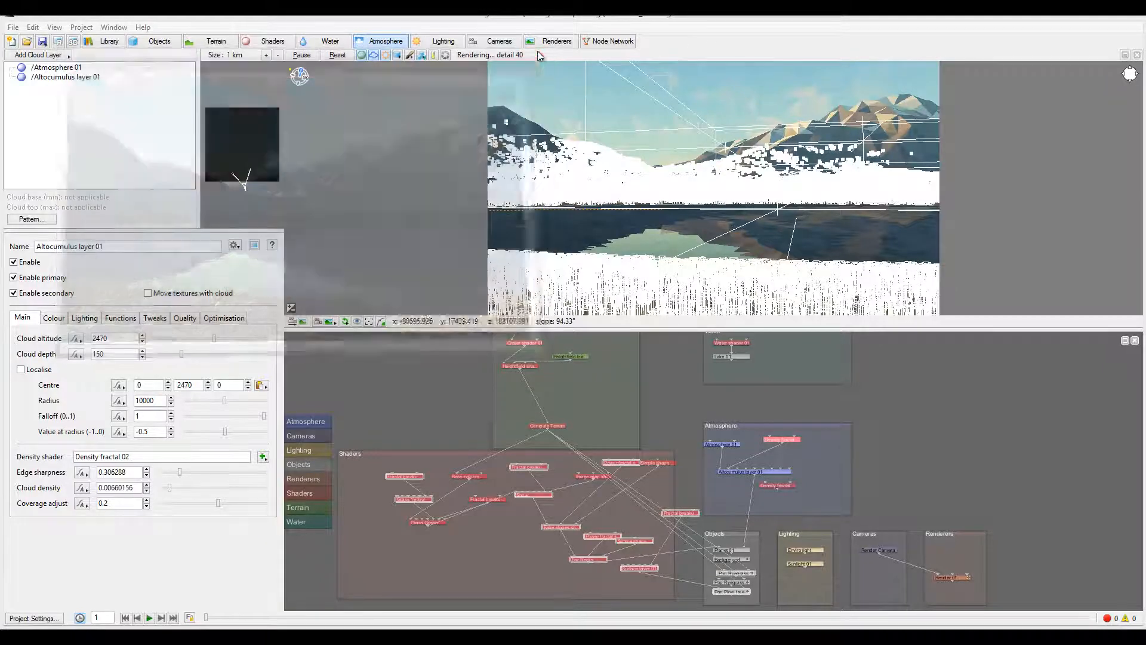
Set the noise flavour of the altocumulus layer's Density fractal 02 to Voronoi ridges
left_click(57, 79)
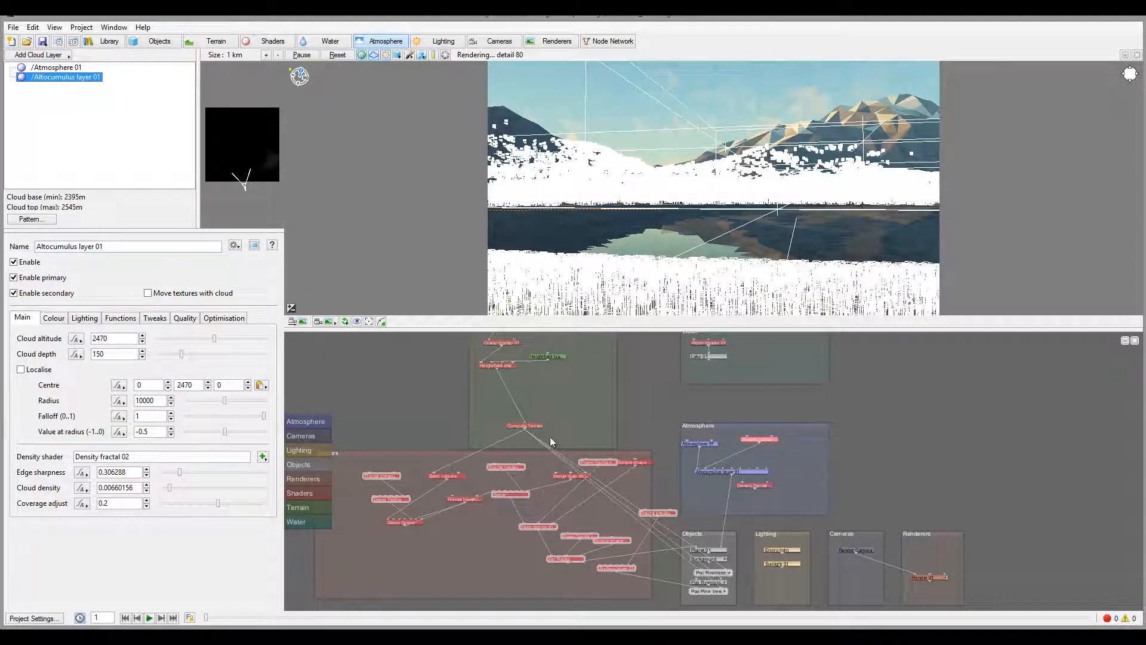
double_click(757, 438)
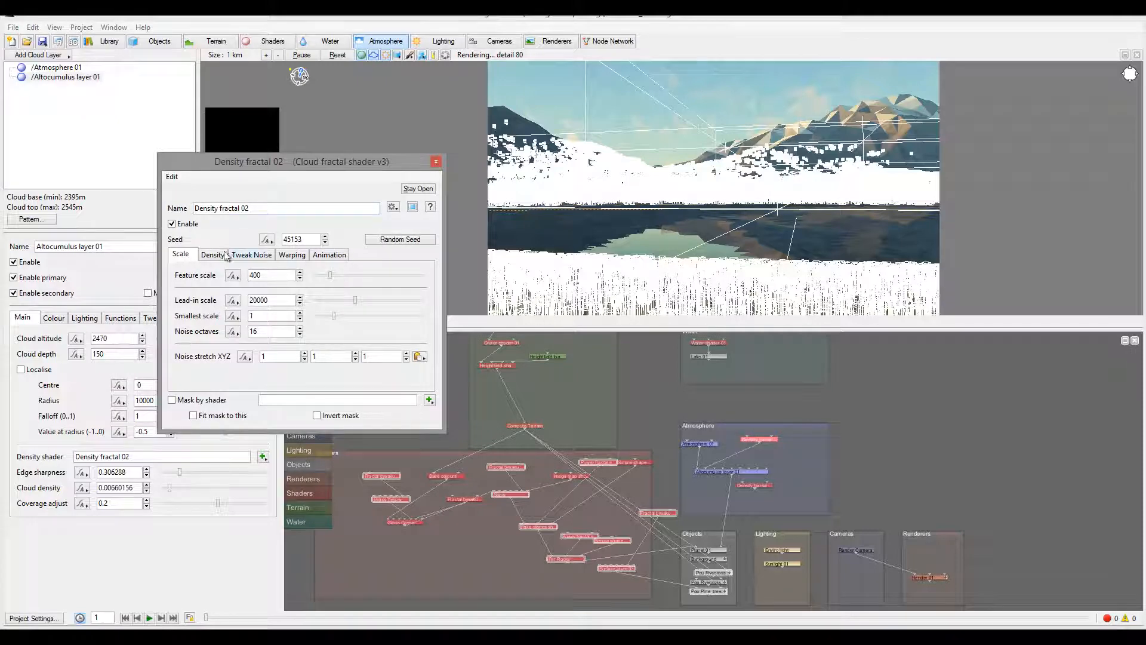
left_click(206, 256)
left_click(262, 257)
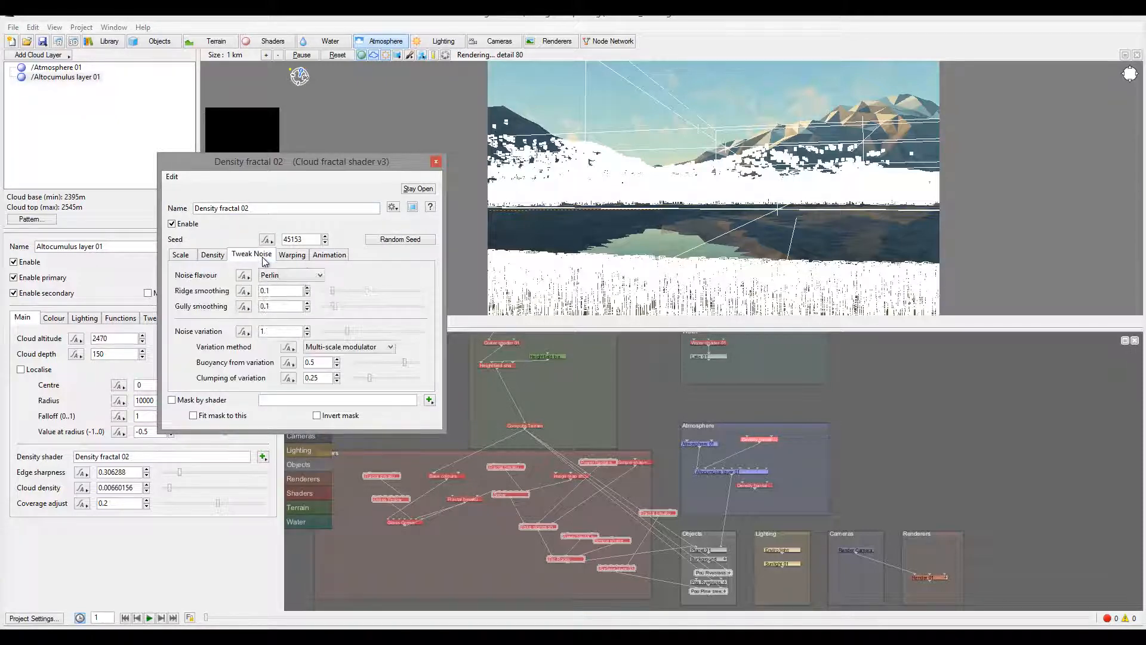
left_click(302, 275)
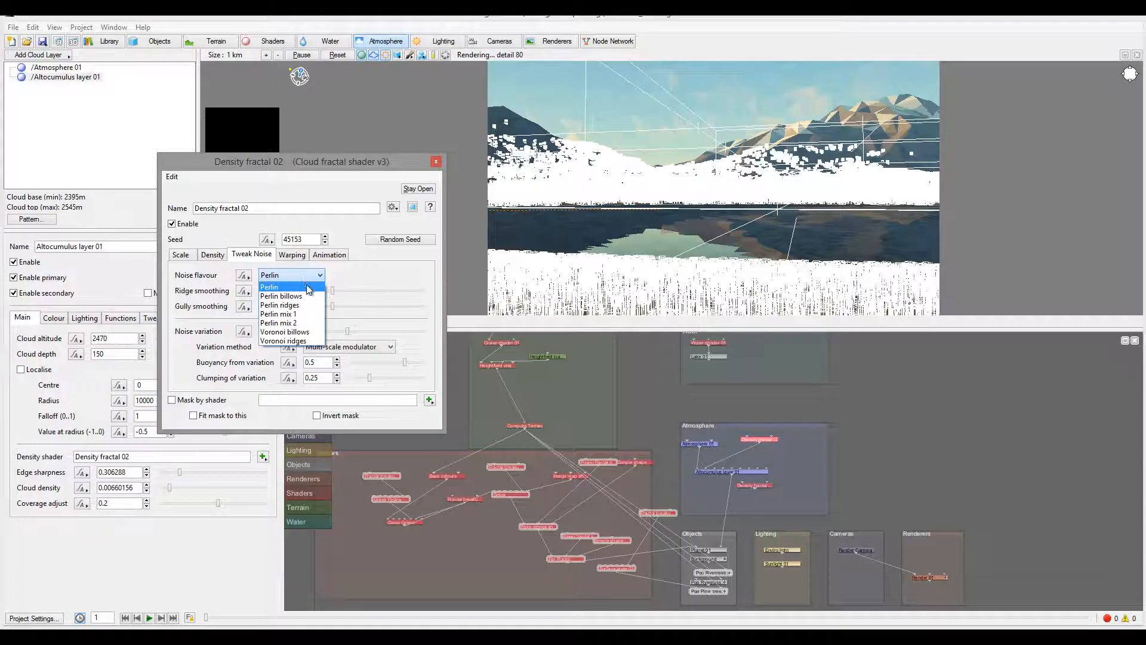
left_click(308, 342)
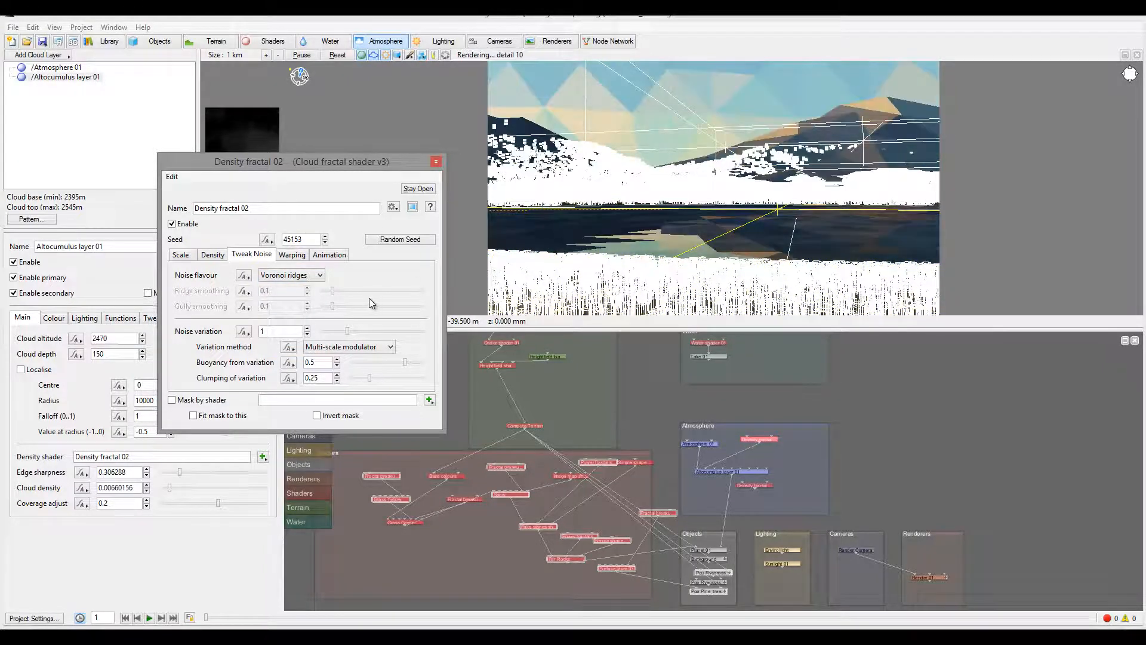
Raise Density fractal 02's roughness slightly, and set its feature scale to 500 and lead-in scale to 10000
left_click(214, 255)
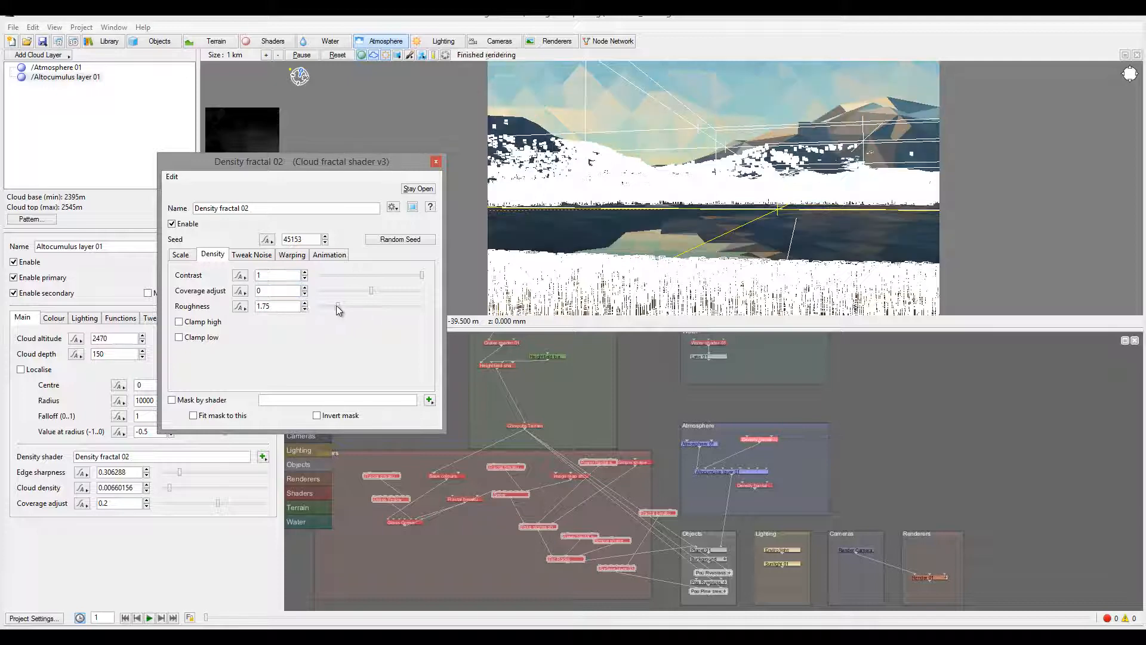
left_click_drag(336, 305, 343, 305)
left_click(181, 255)
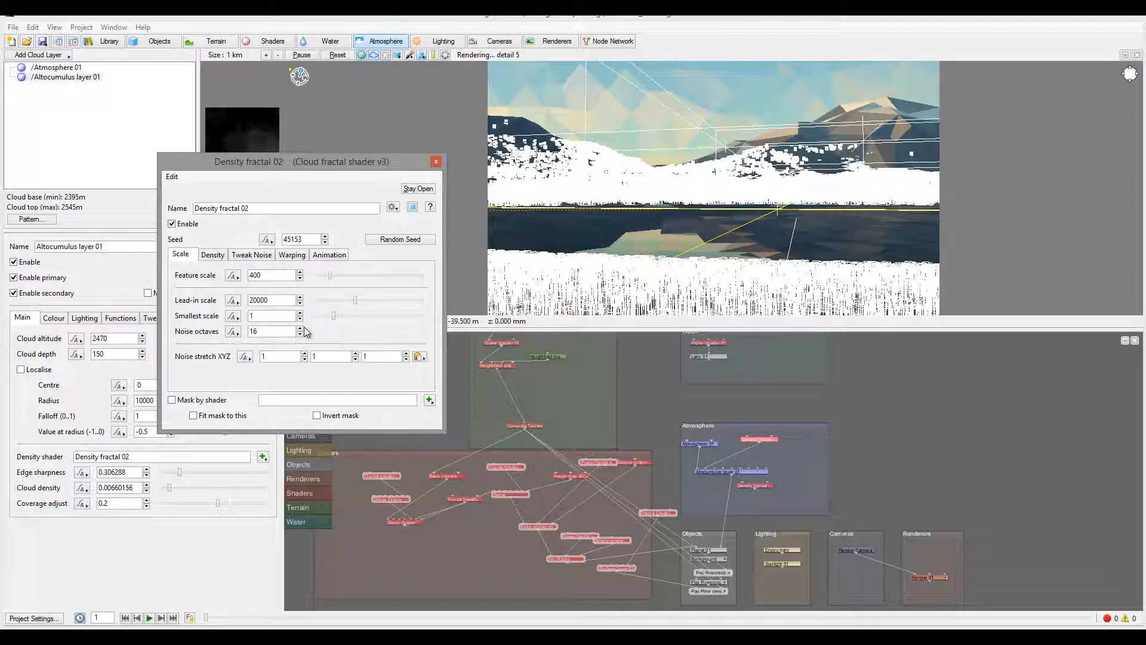
double_click(271, 274)
type("5001")
key("Return")
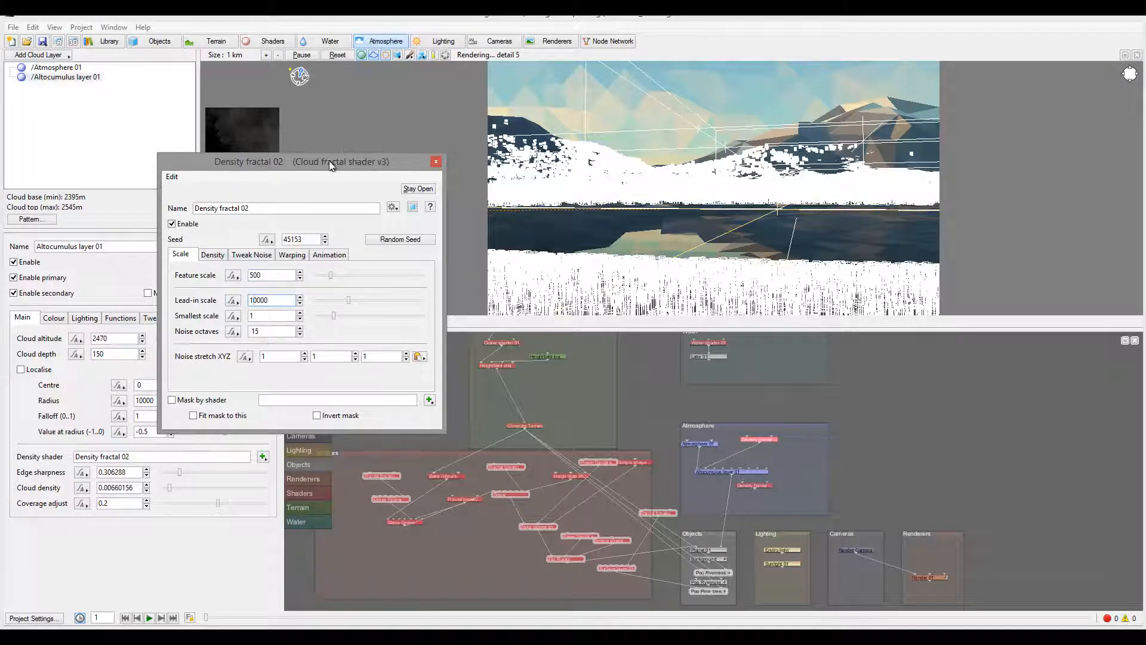
left_click_drag(331, 164, 439, 167)
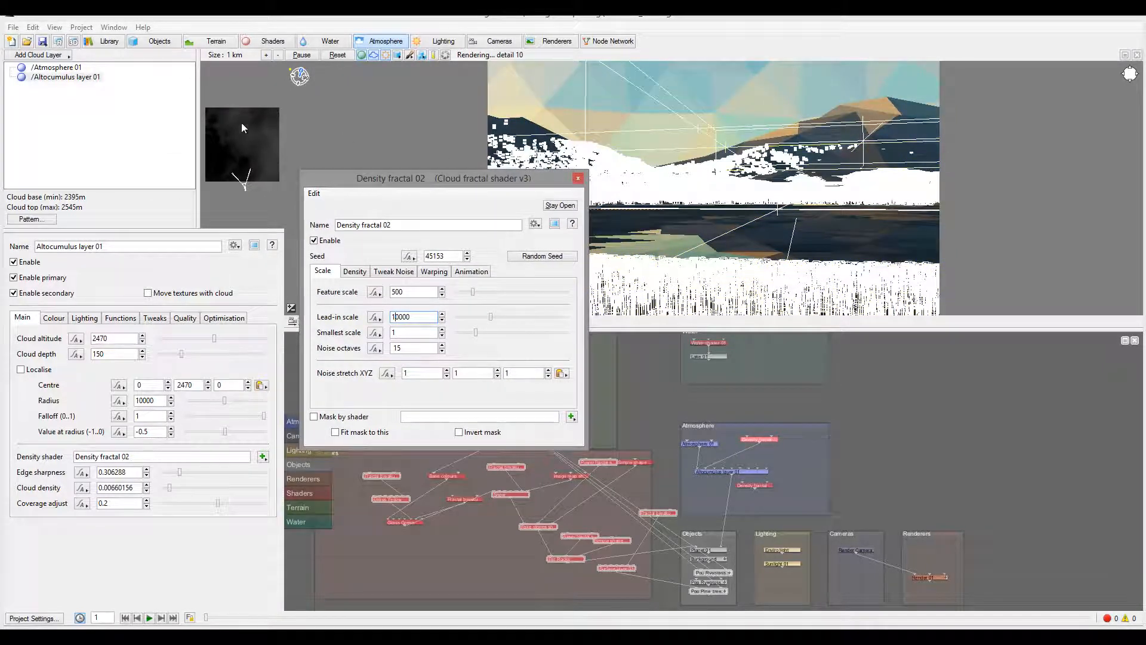
left_click(578, 179)
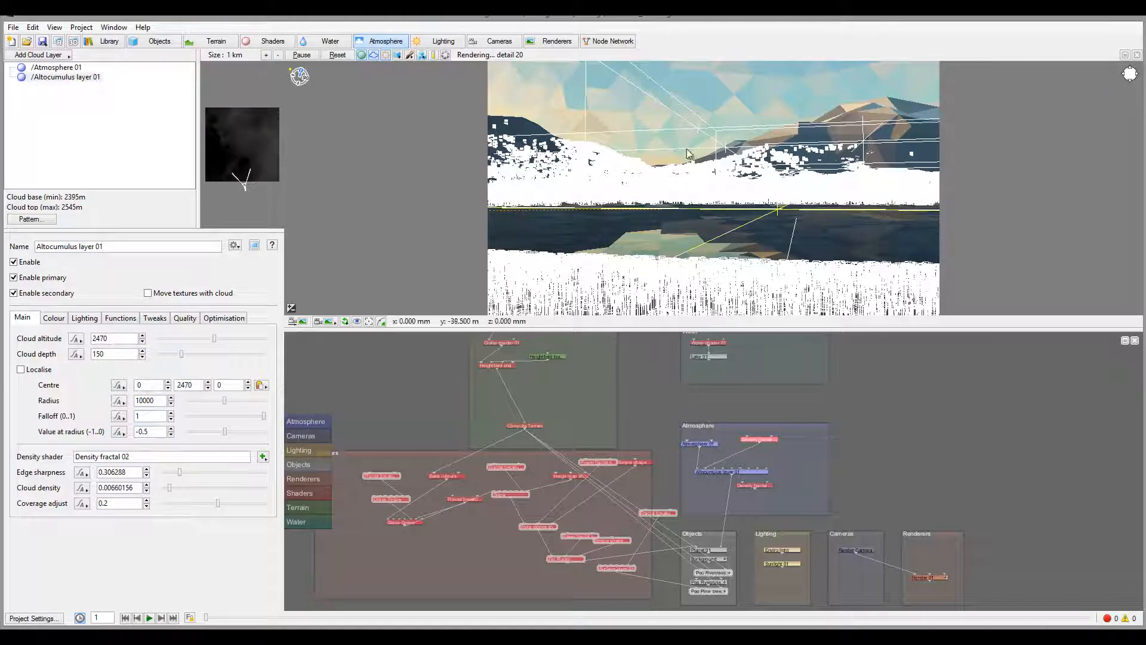
Reduce the Enviro light's strength on surfaces to 0.843916 and check the Sunlight 01 settings
left_click(60, 67)
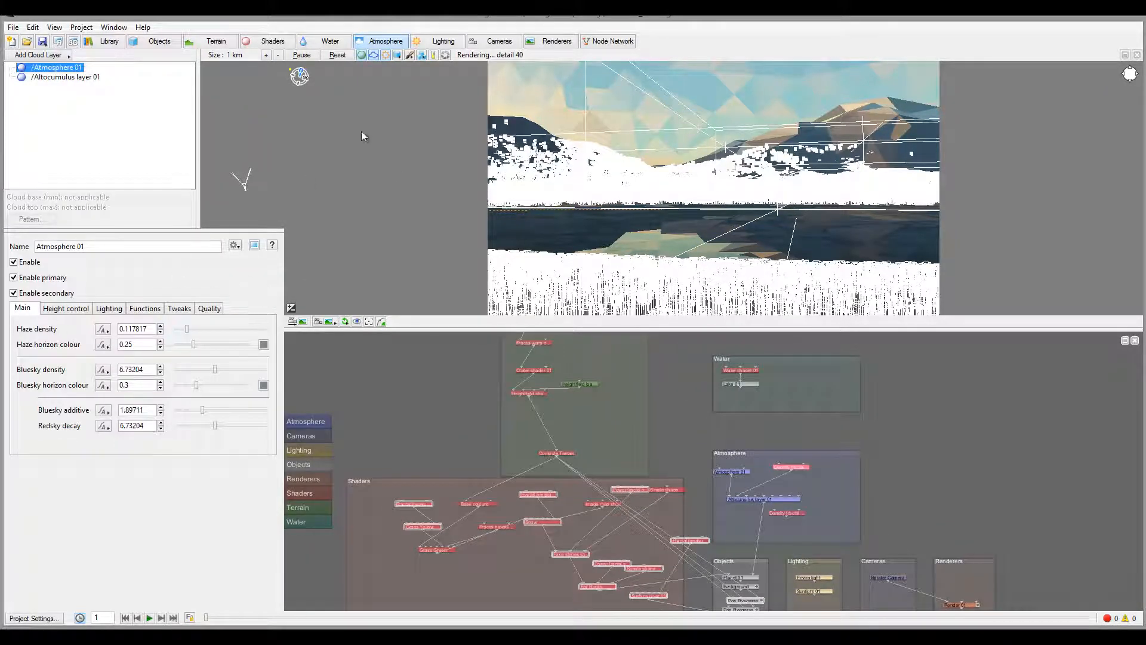
left_click(440, 40)
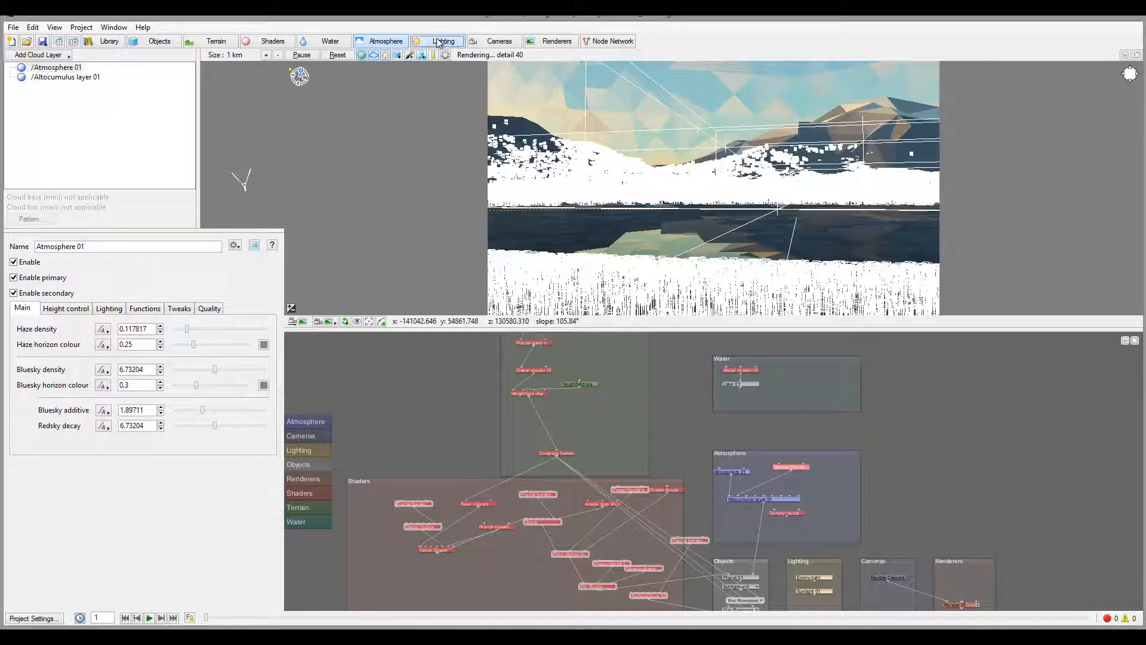
left_click(41, 70)
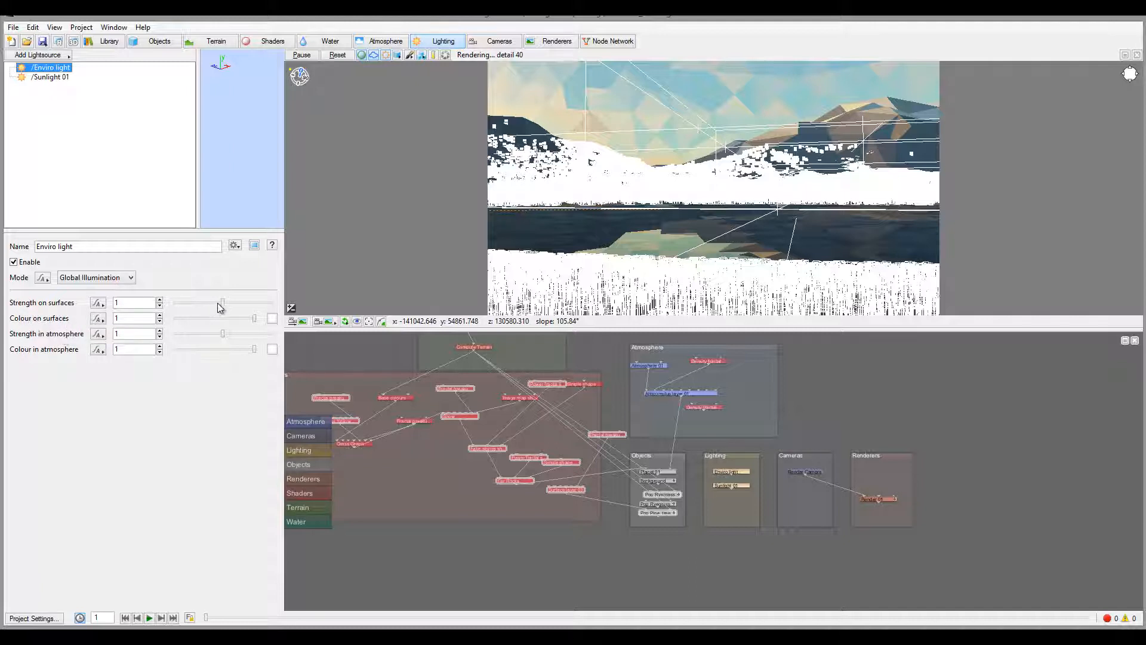
left_click_drag(222, 306, 220, 306)
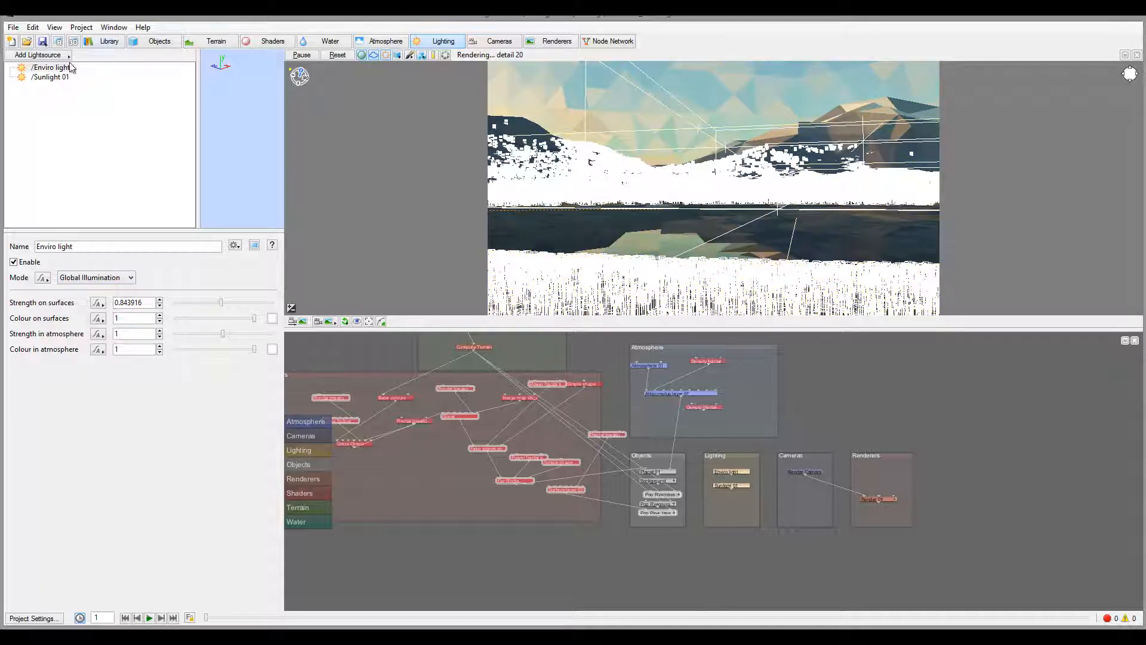
left_click(47, 77)
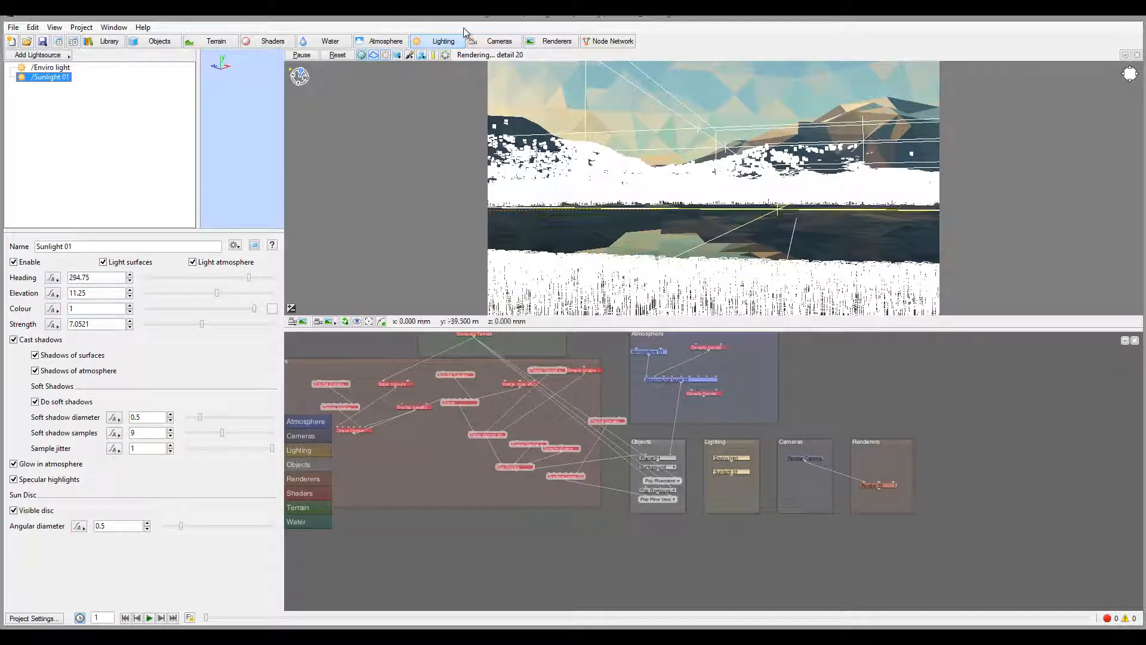
Set Atmosphere 01's haze density to 0.0706118, bluesky density and redsky decay to 7.72389, bluesky horizon colour to 0.316 and bluesky additive to 2.29234
left_click(379, 41)
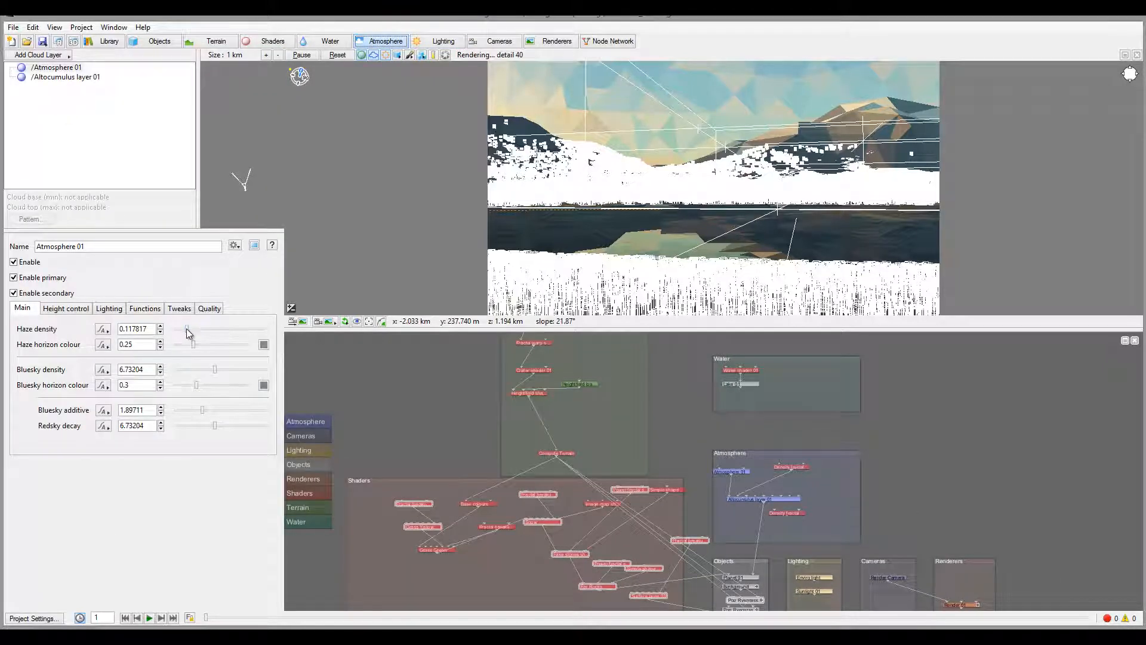
left_click_drag(187, 329, 185, 332)
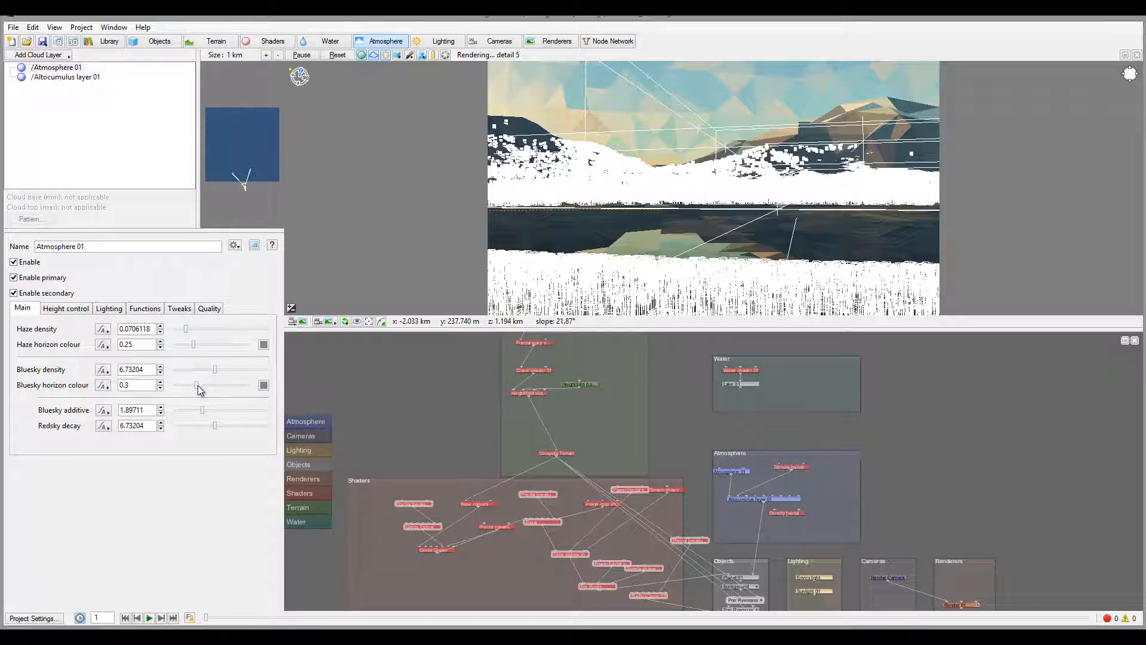
left_click_drag(197, 385, 202, 388)
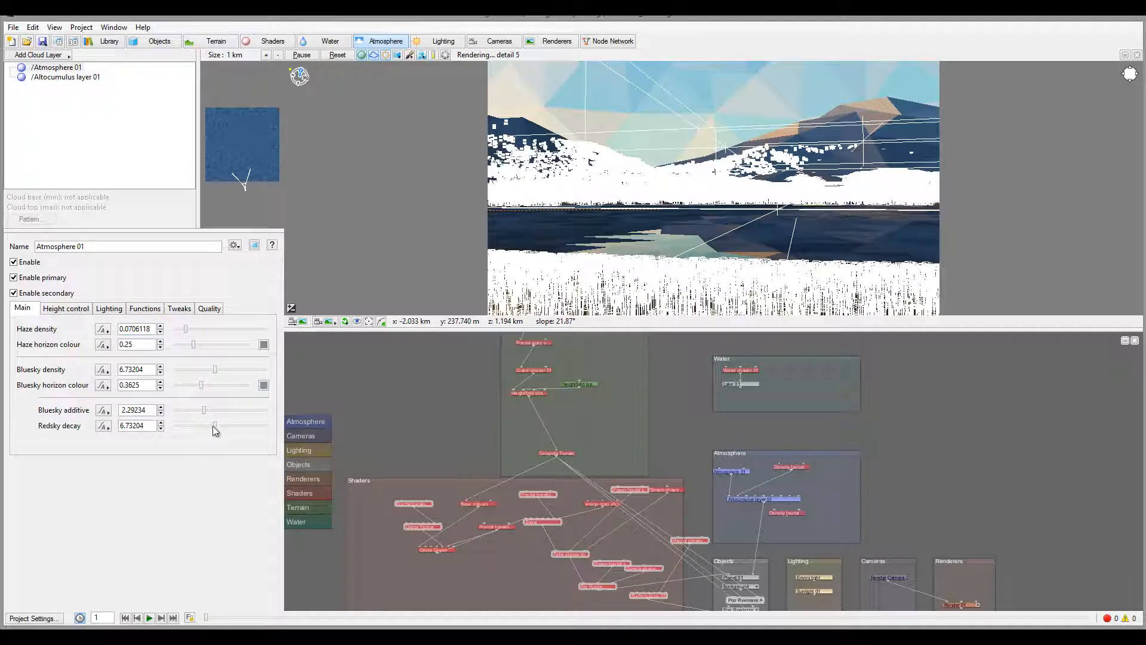
left_click_drag(217, 425, 218, 425)
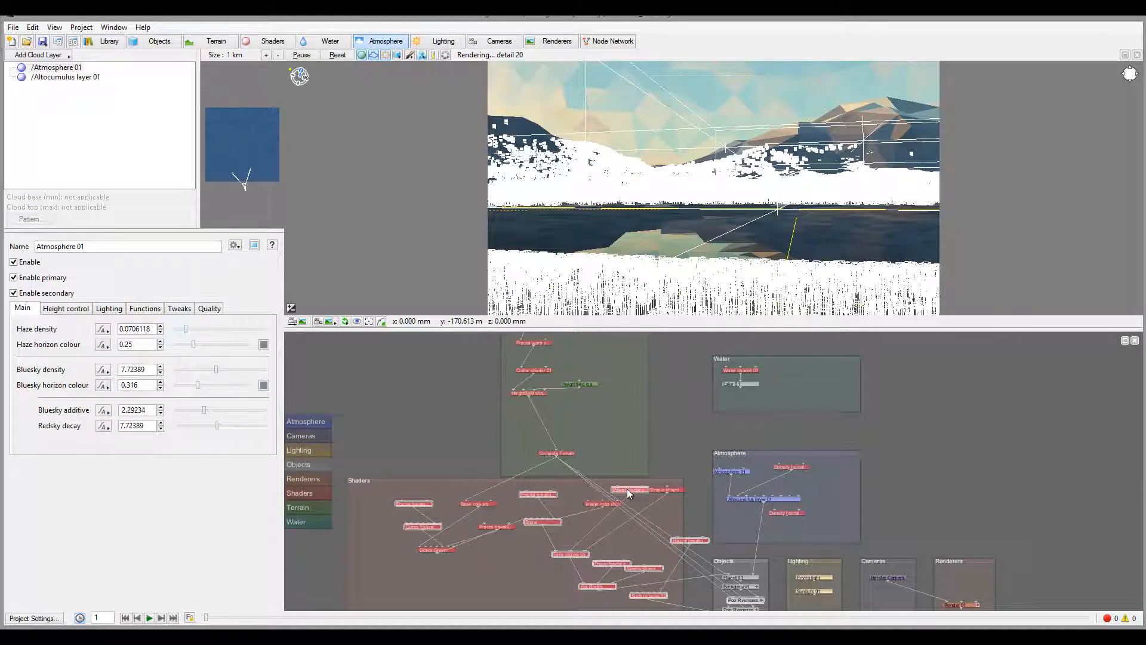
left_click_drag(627, 488, 625, 503)
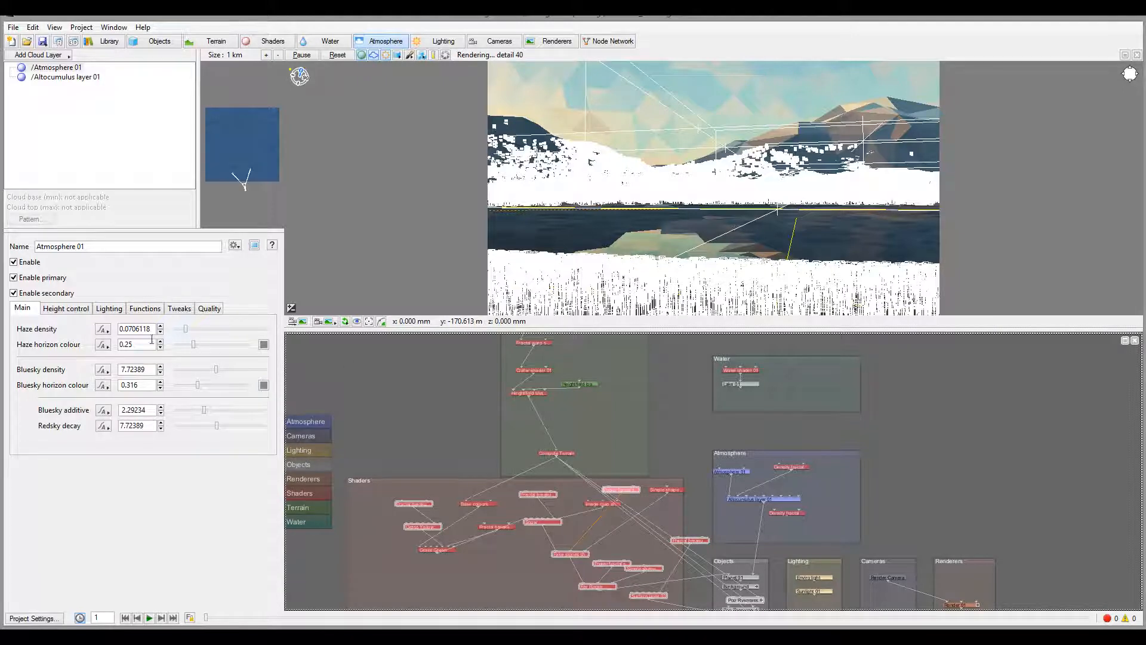
Reduce Atmosphere 01's haze glow amount to 1.21 and its haze glow power to 0.946875
left_click(105, 309)
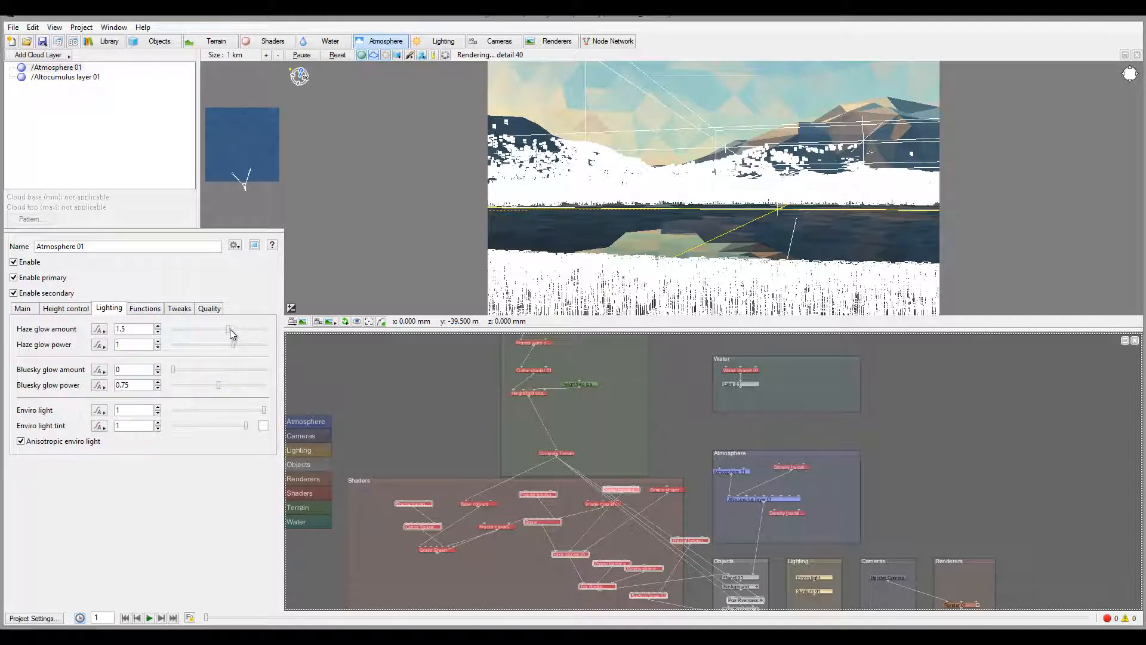
left_click_drag(230, 329, 225, 332)
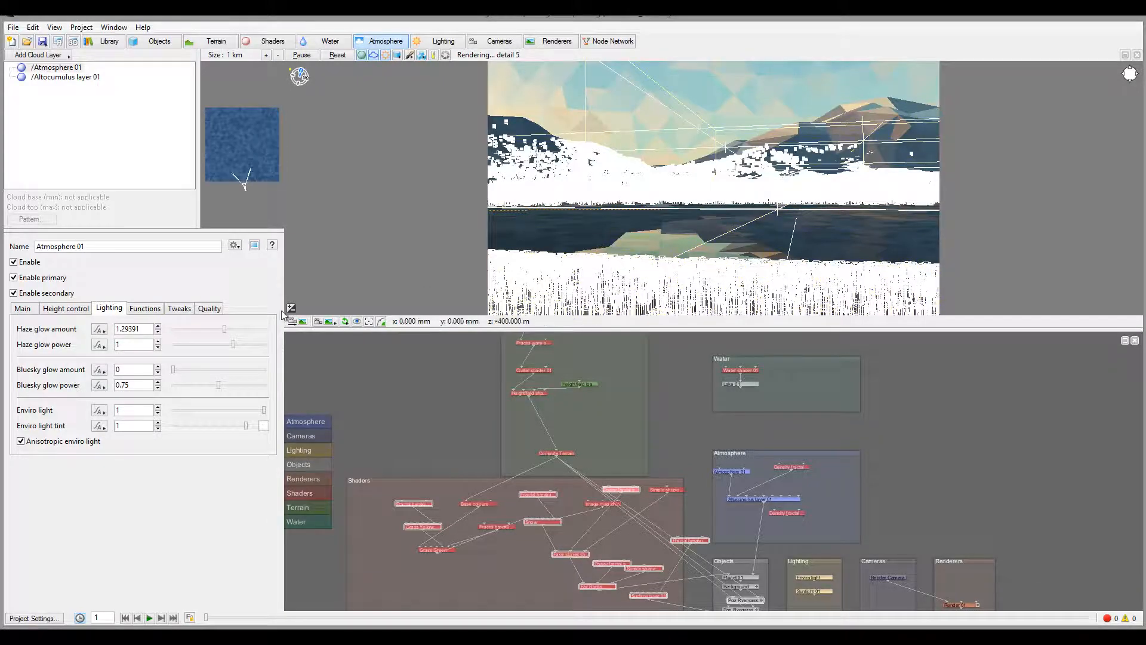
left_click_drag(224, 327, 230, 345)
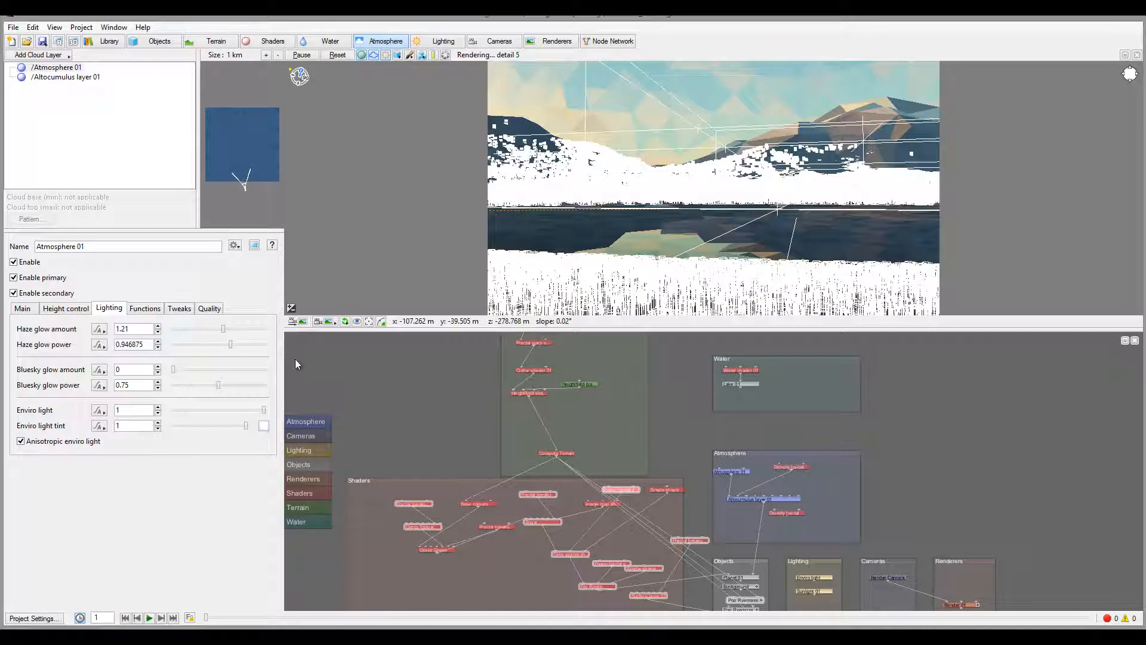
Render the scene to review the new sky and haze, and stop the render partway
left_click(73, 41)
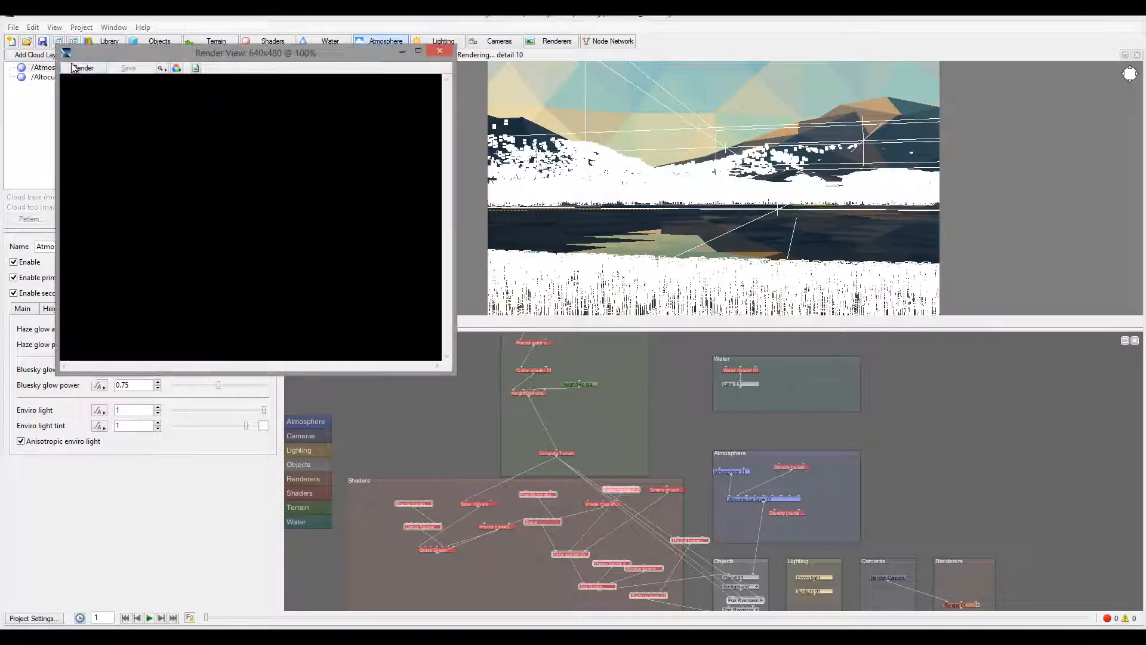
left_click(74, 68)
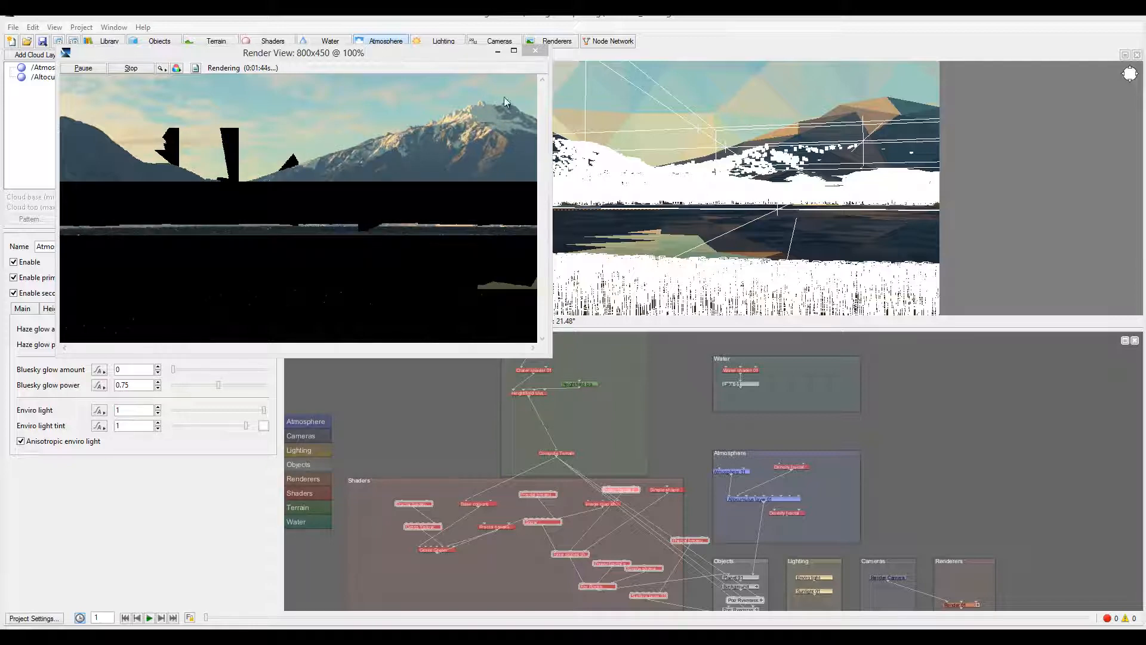
left_click(535, 54)
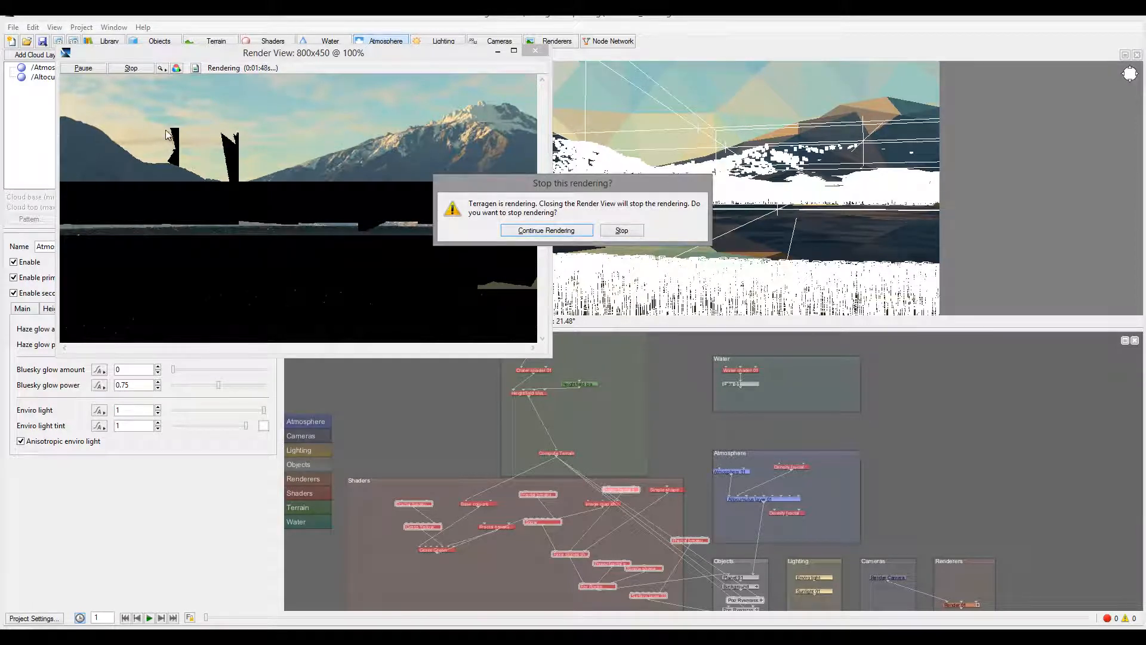
left_click(623, 230)
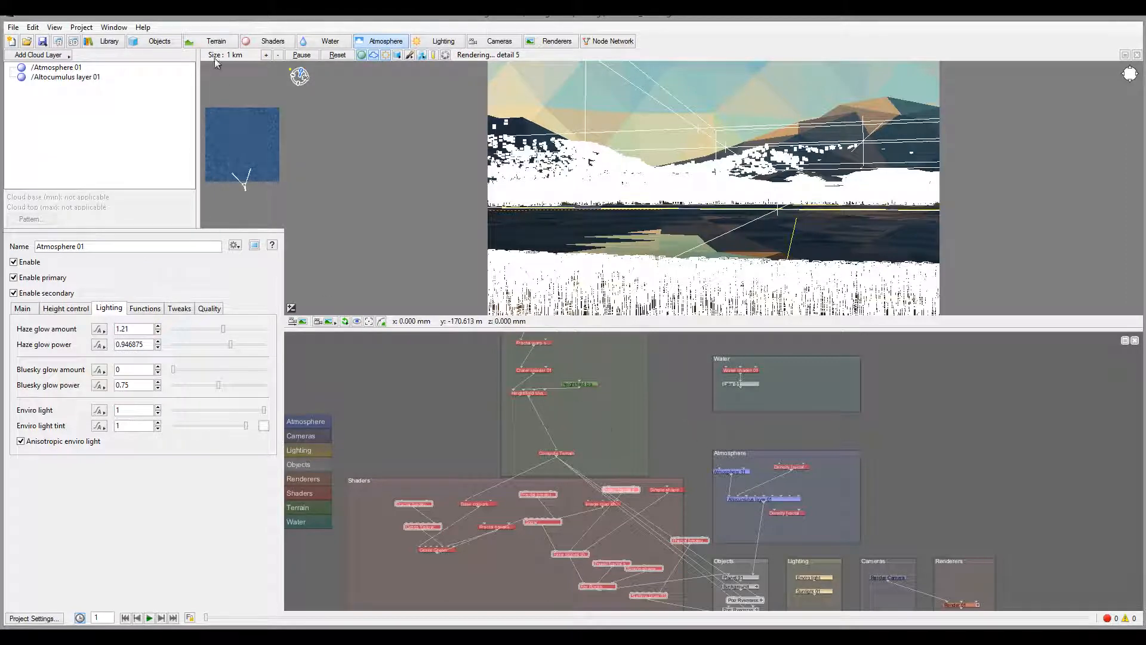
Copy Heightfield shader 01's position coordinates into Image map shader 01 so the snow map is centred at 1300, 0, 8000
left_click(201, 43)
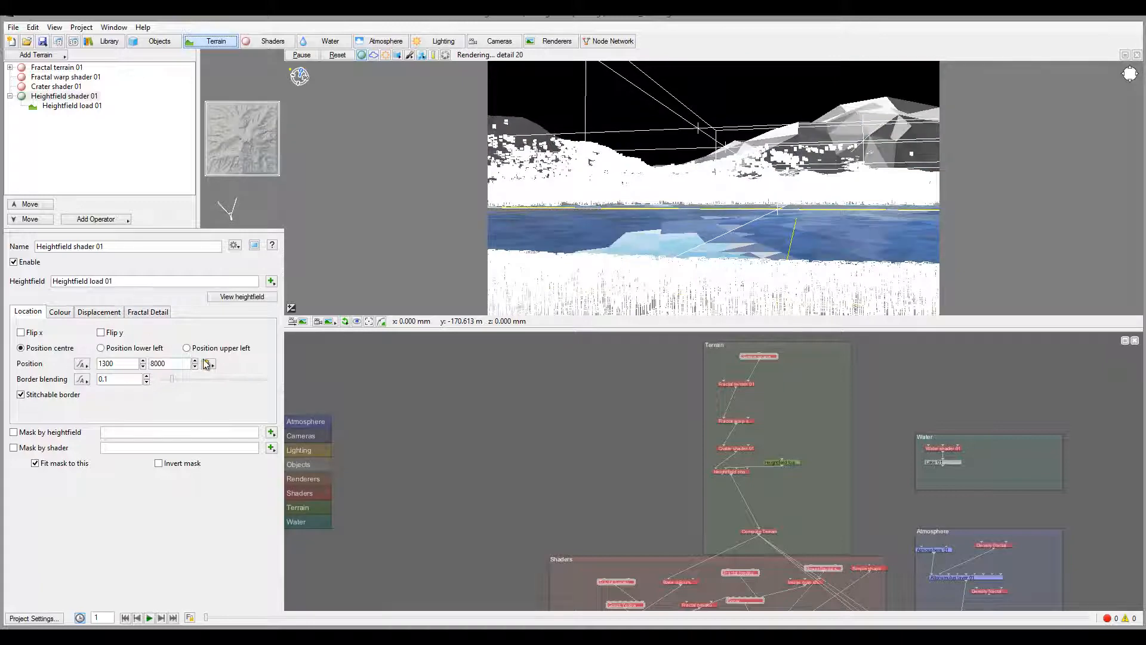
left_click(208, 363)
left_click(263, 366)
double_click(800, 585)
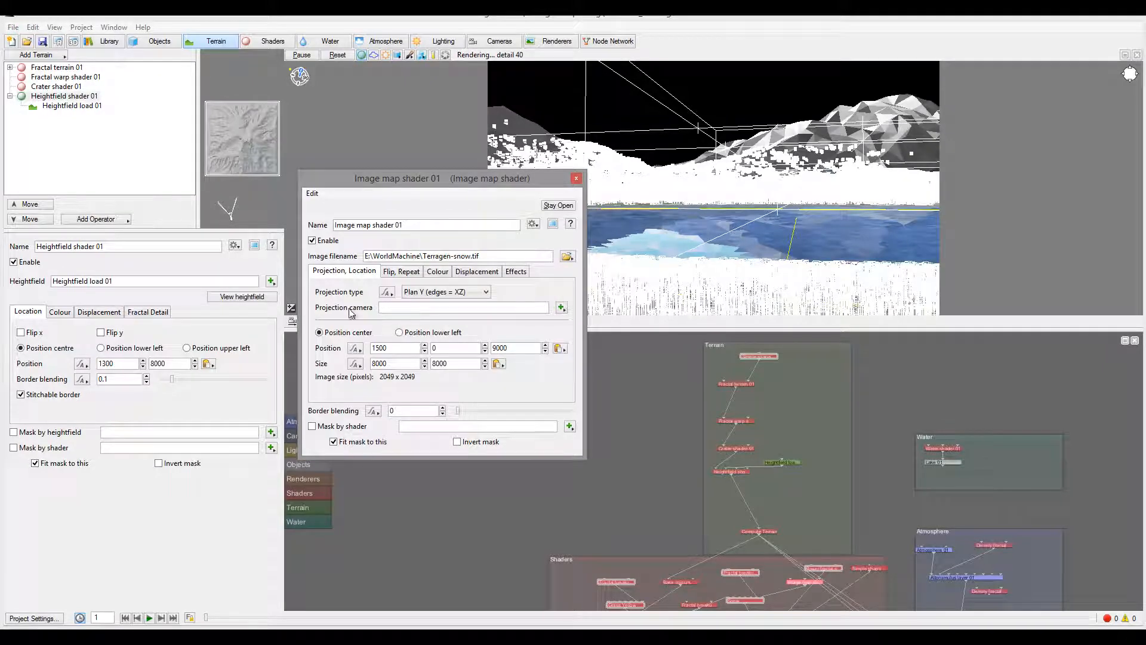
left_click(559, 347)
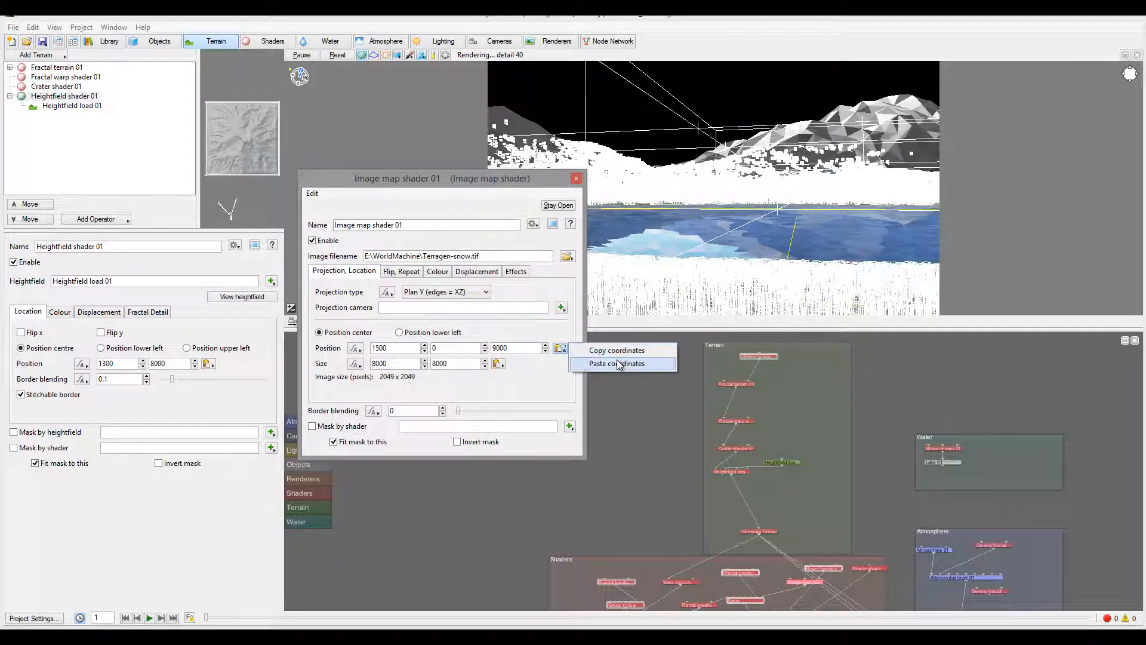
left_click(617, 364)
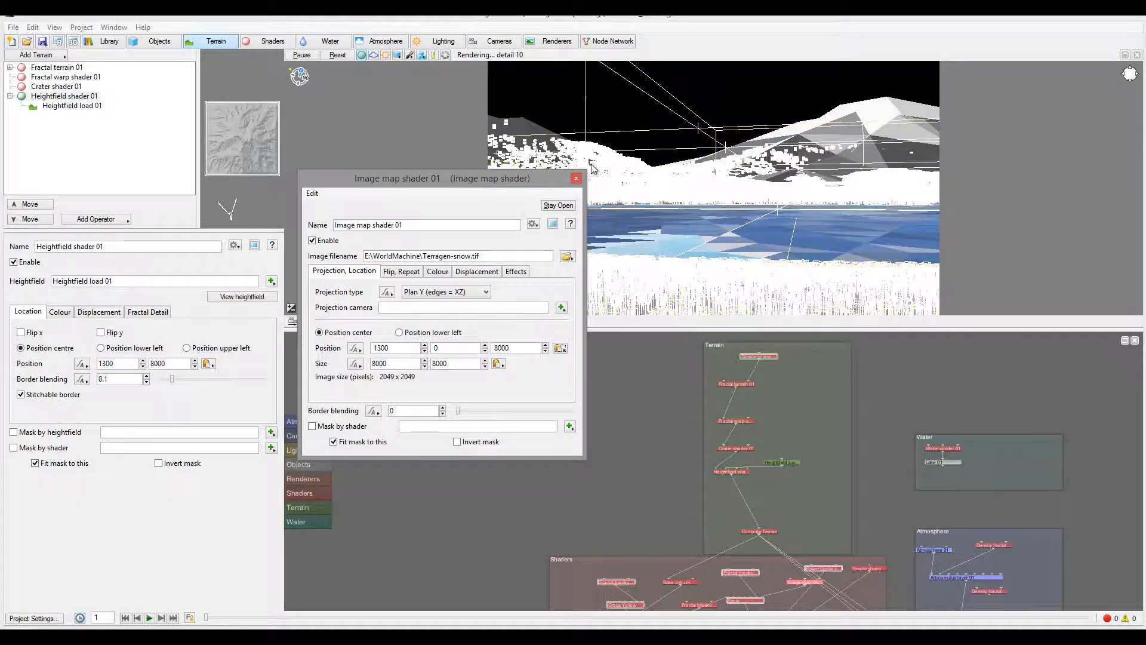
left_click(575, 179)
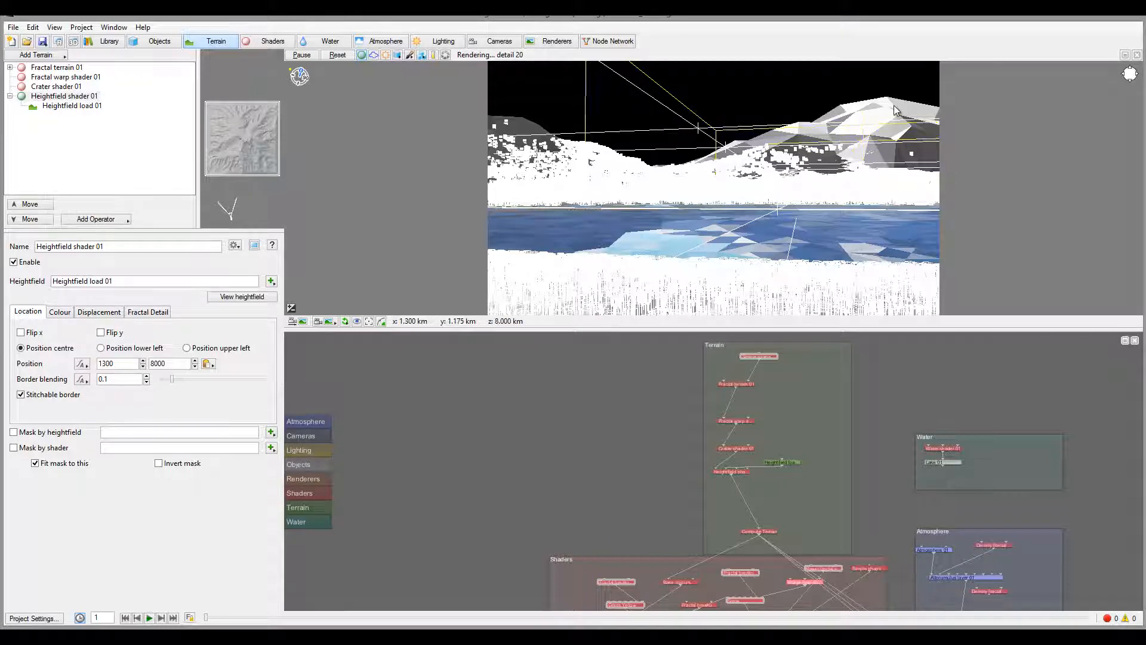
Render the scene again to check the realigned snow on the mountain, and stop the render
left_click(58, 42)
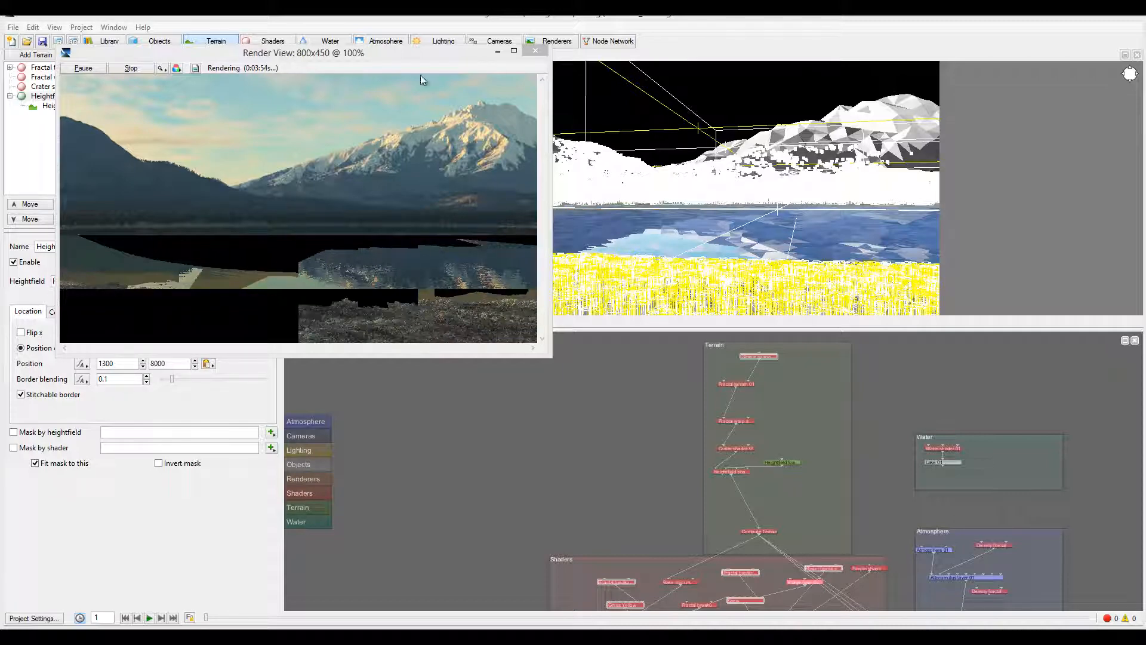
left_click(535, 50)
left_click(621, 230)
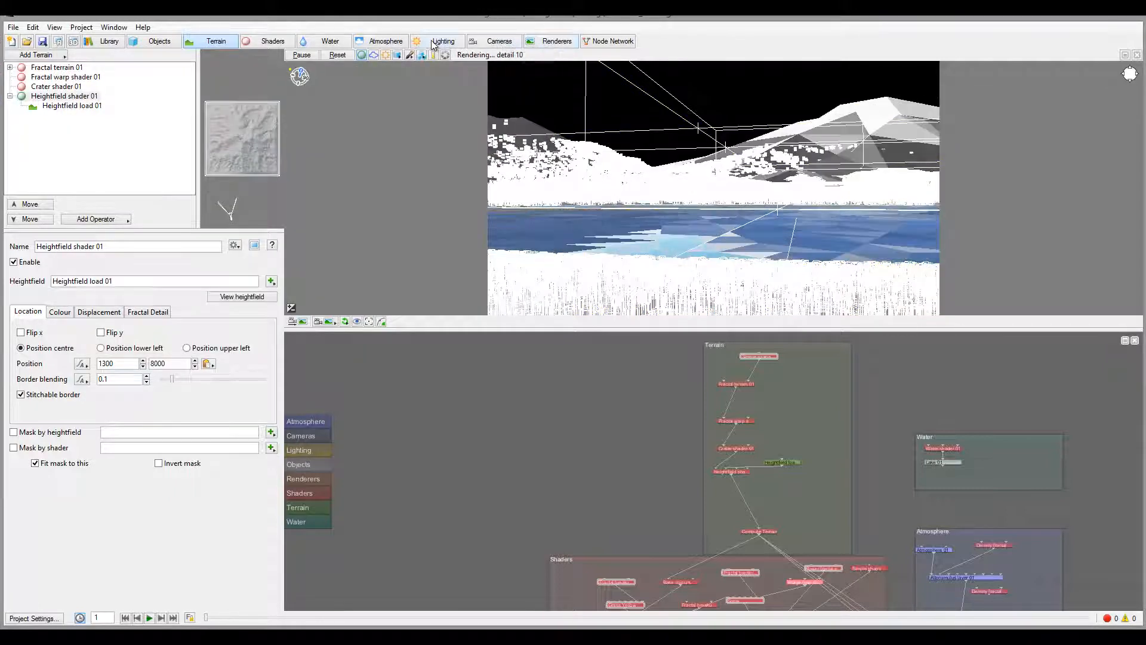
Lock Render 01's aspect ratio and set its image width to 2000
left_click(566, 42)
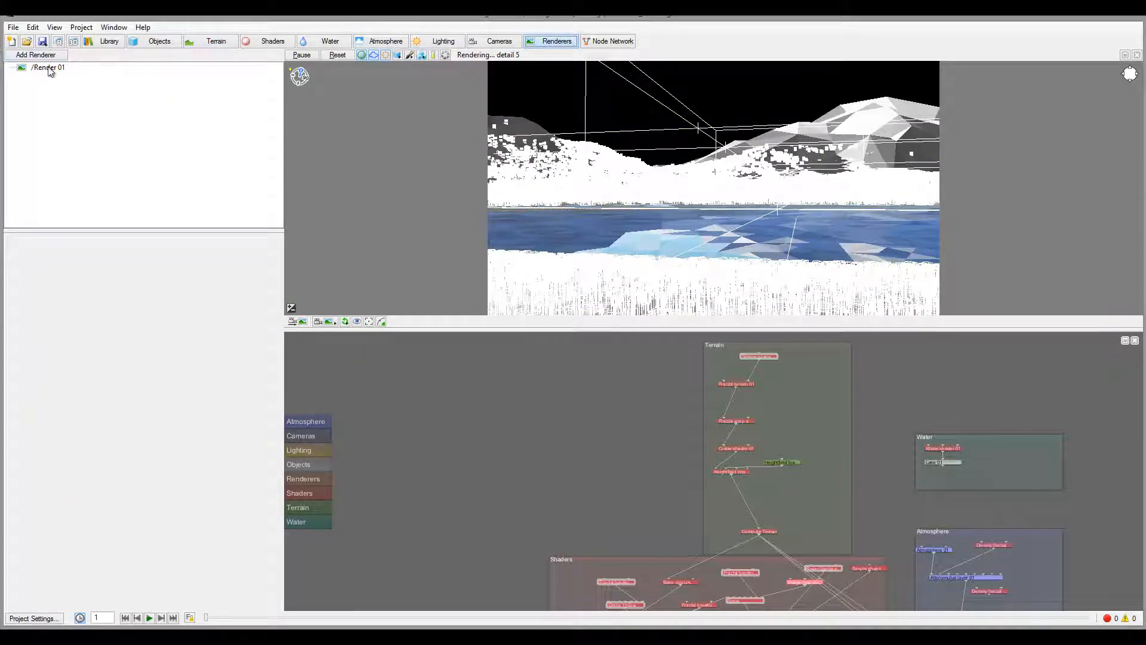
left_click(48, 67)
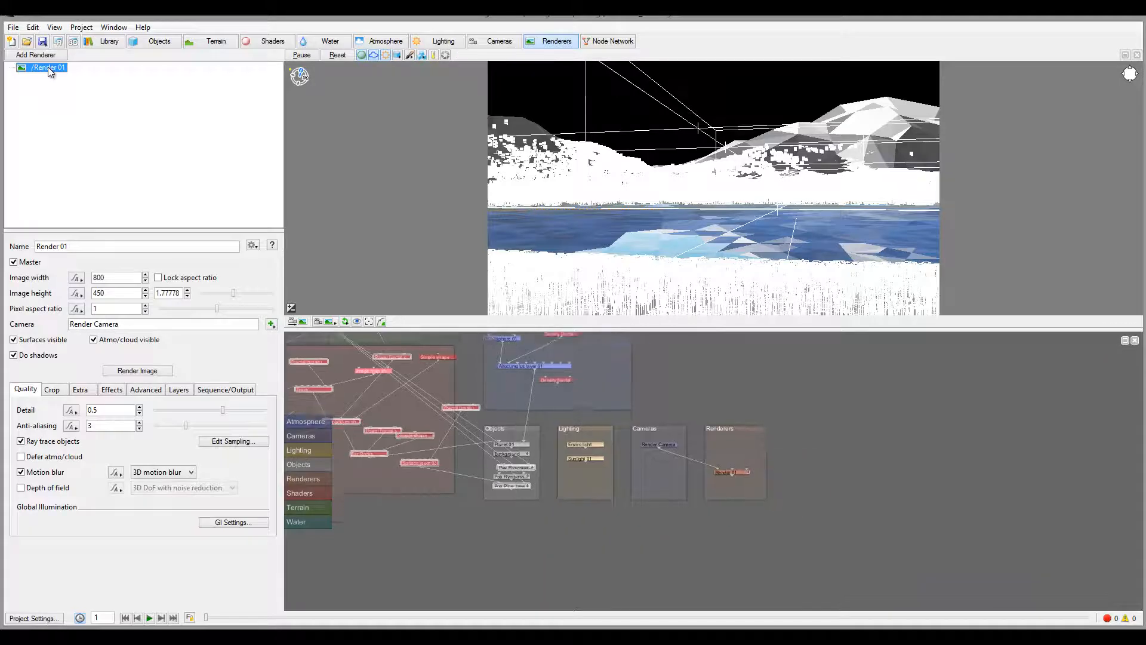
left_click(157, 278)
double_click(119, 277)
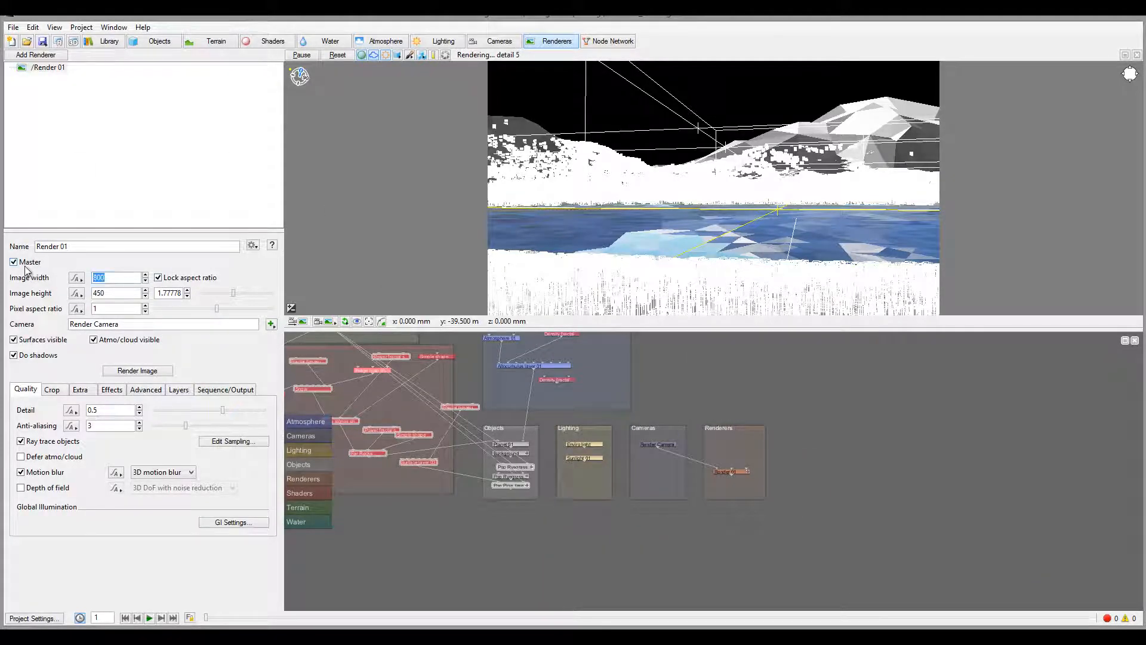
type("2000")
Raise Render 01's detail to 0.73 and slightly increase its anti-aliasing
left_click_drag(222, 409, 255, 409)
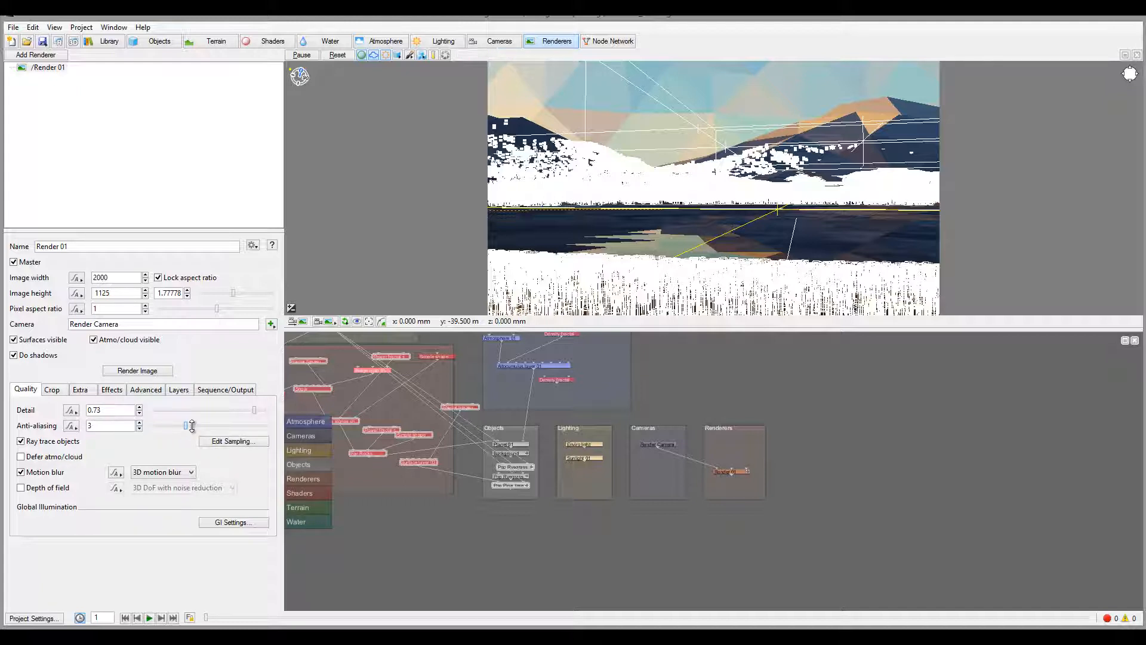
left_click_drag(191, 425, 196, 425)
Increase Atmosphere 01's number of samples to 31 in its quality settings
left_click(376, 41)
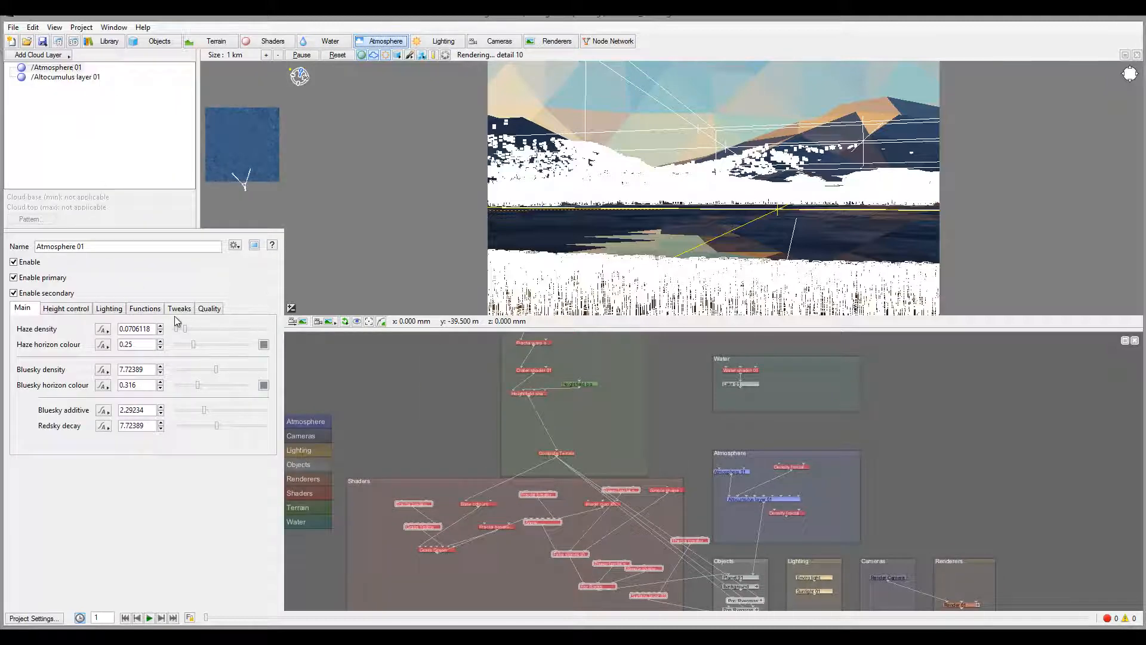
left_click(208, 308)
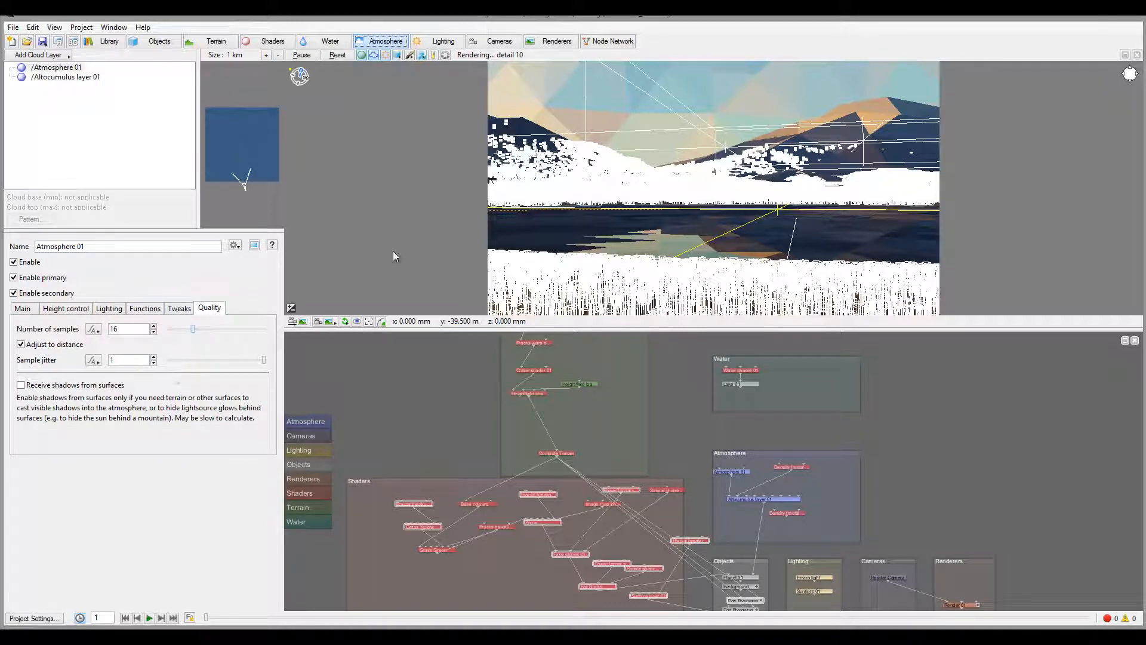
left_click_drag(193, 331, 201, 329)
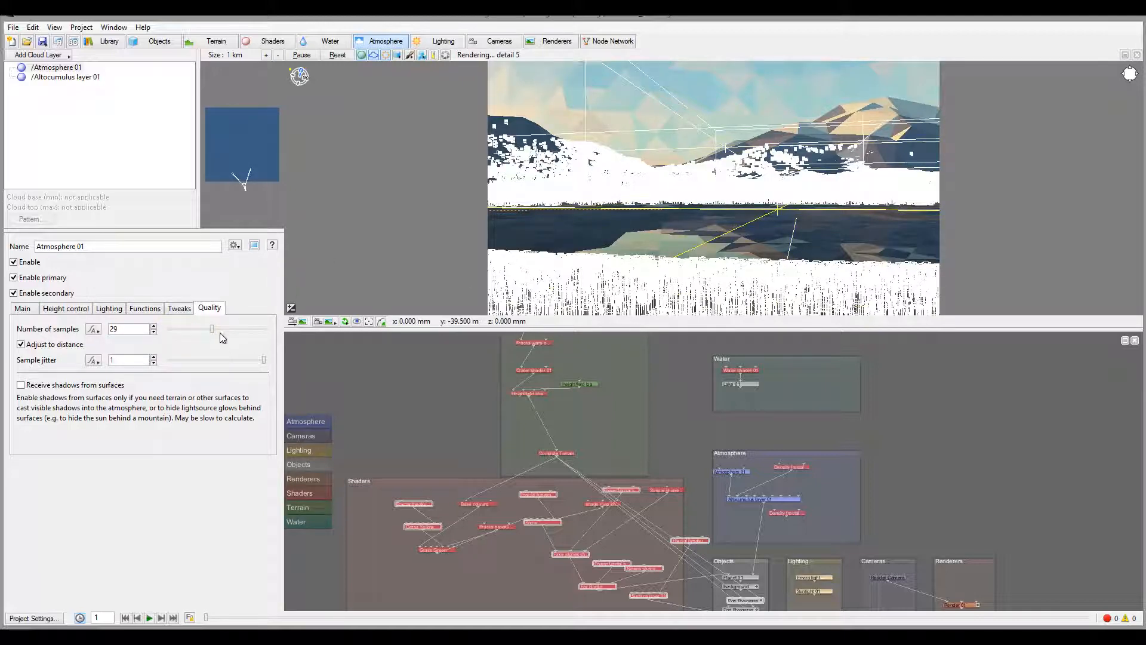
left_click_drag(216, 334, 219, 335)
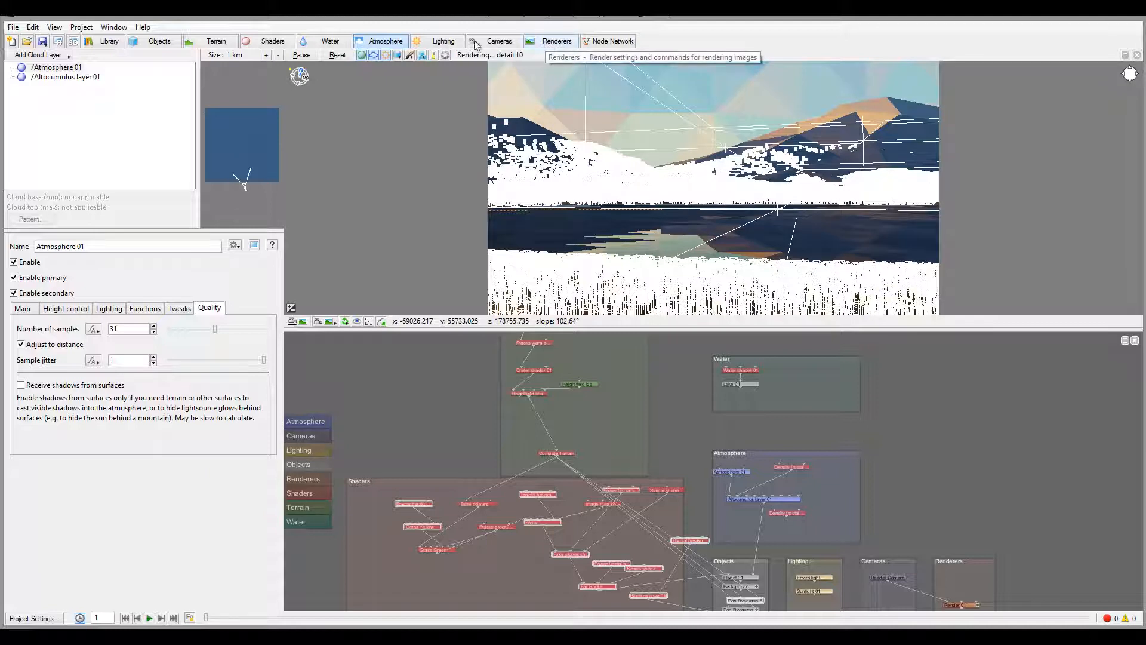
Open the render view for rendering the scene with the higher quality settings
left_click(58, 41)
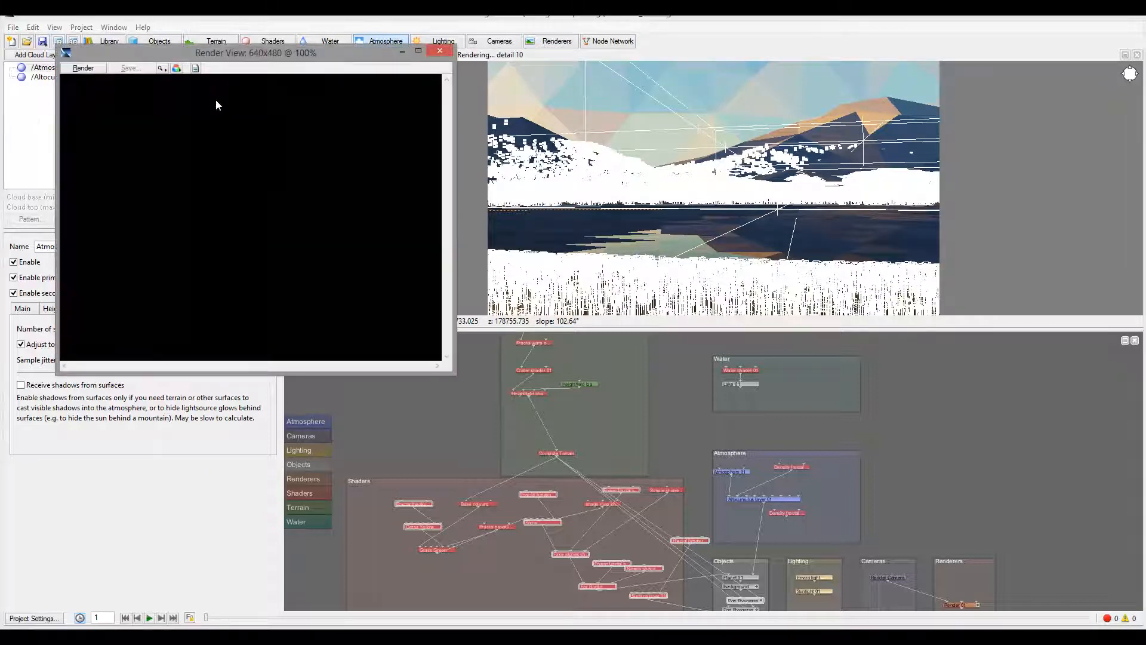